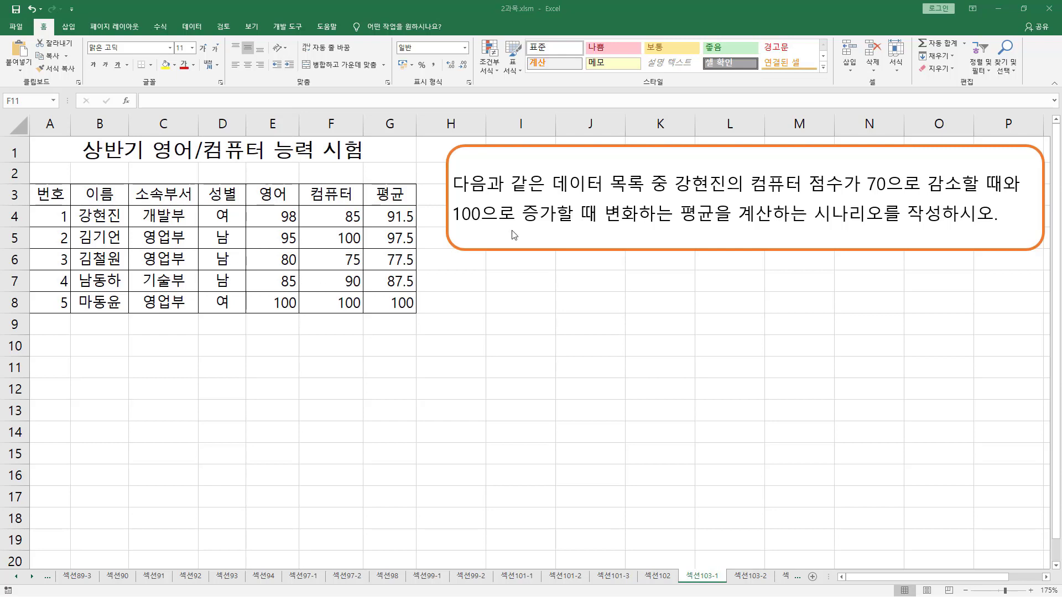
mouse_move(453, 194)
left_mouse_down()
mouse_move(661, 195)
mouse_move(677, 166)
mouse_move(727, 195)
left_mouse_up()
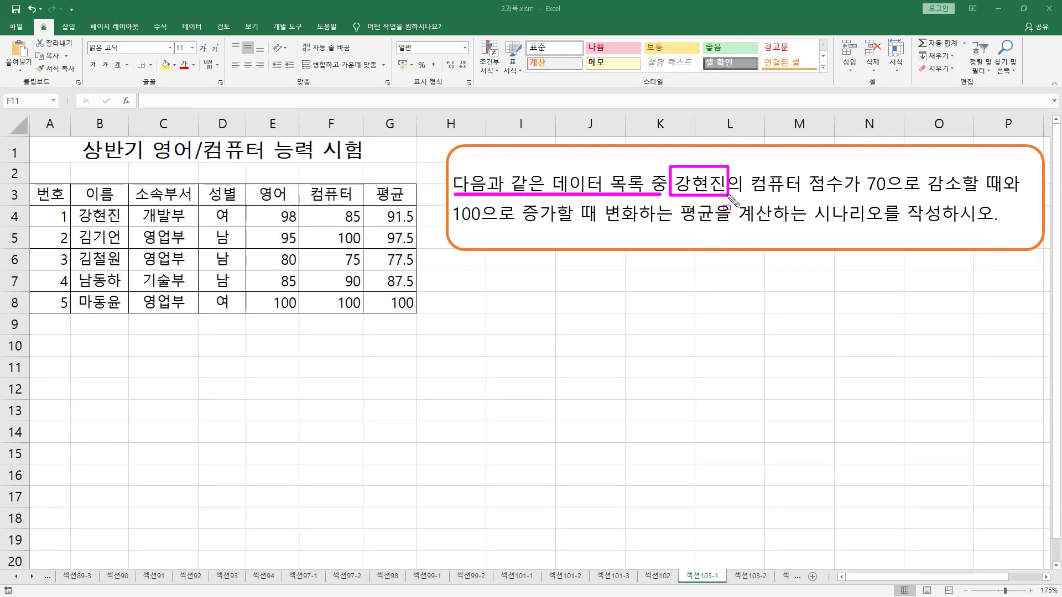
mouse_move(73, 224)
left_mouse_down()
mouse_move(77, 205)
mouse_move(122, 213)
mouse_move(125, 226)
left_mouse_up()
left_click_drag(751, 194, 841, 194)
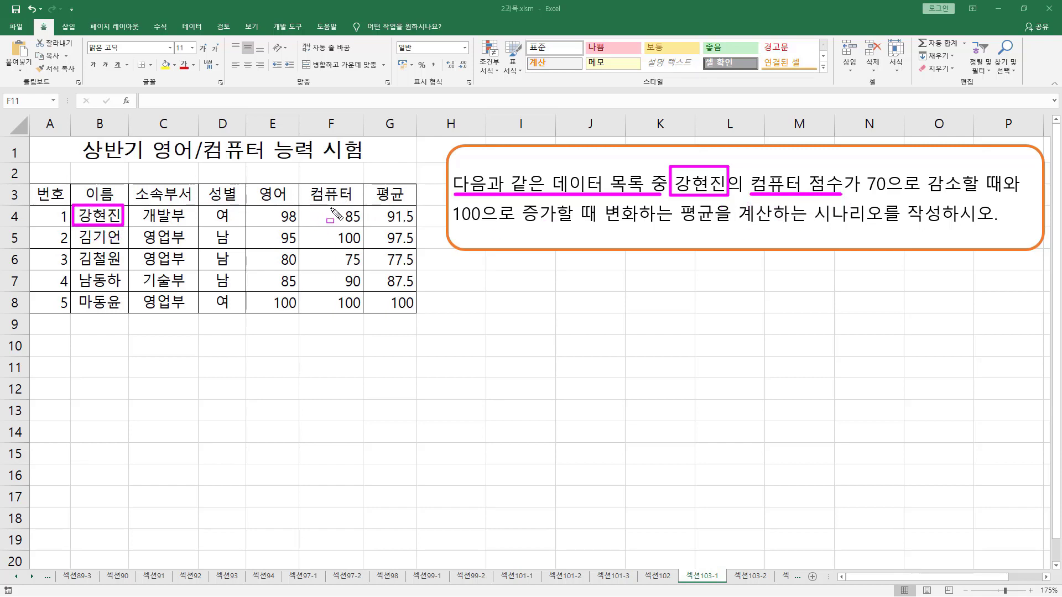
mouse_move(308, 207)
left_mouse_down()
mouse_move(302, 226)
mouse_move(362, 203)
left_mouse_up()
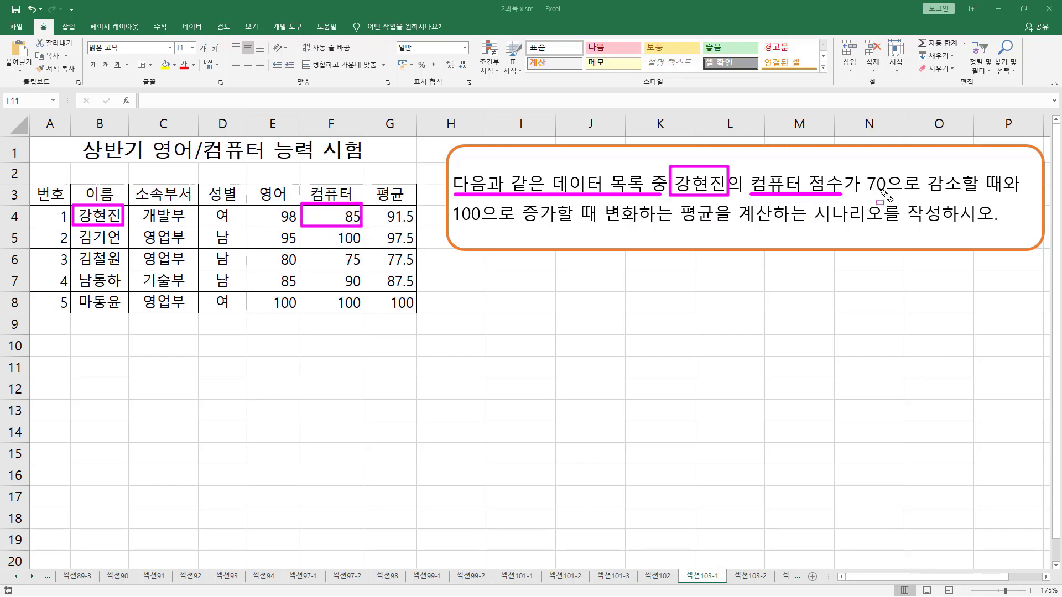
left_click_drag(862, 193, 1001, 193)
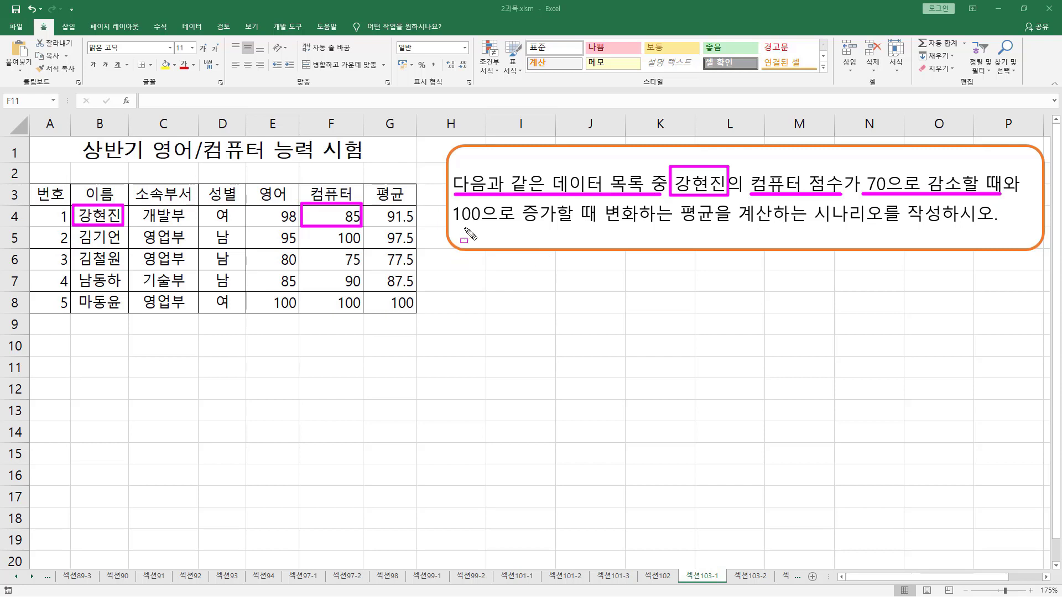
left_click_drag(453, 224, 590, 224)
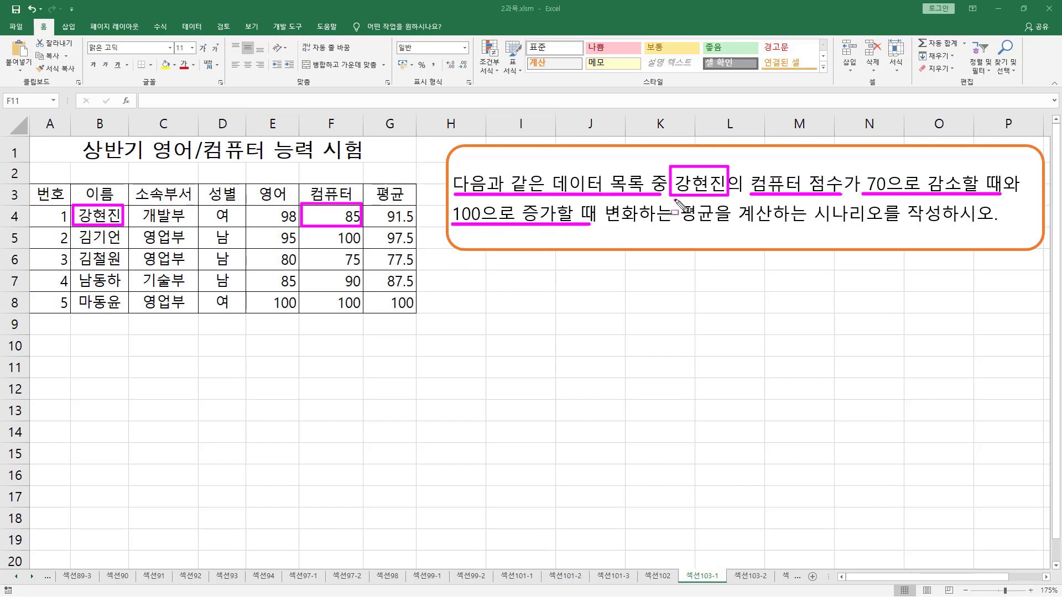
mouse_move(675, 200)
left_mouse_down()
mouse_move(722, 229)
mouse_move(955, 226)
left_mouse_up()
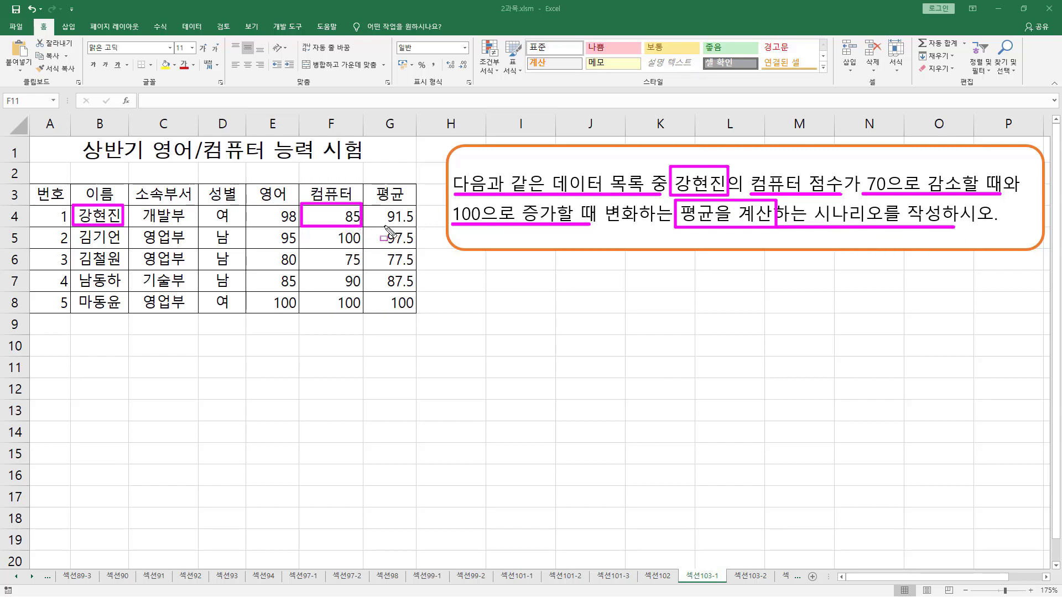
left_click_drag(383, 226, 413, 226)
key("Escape")
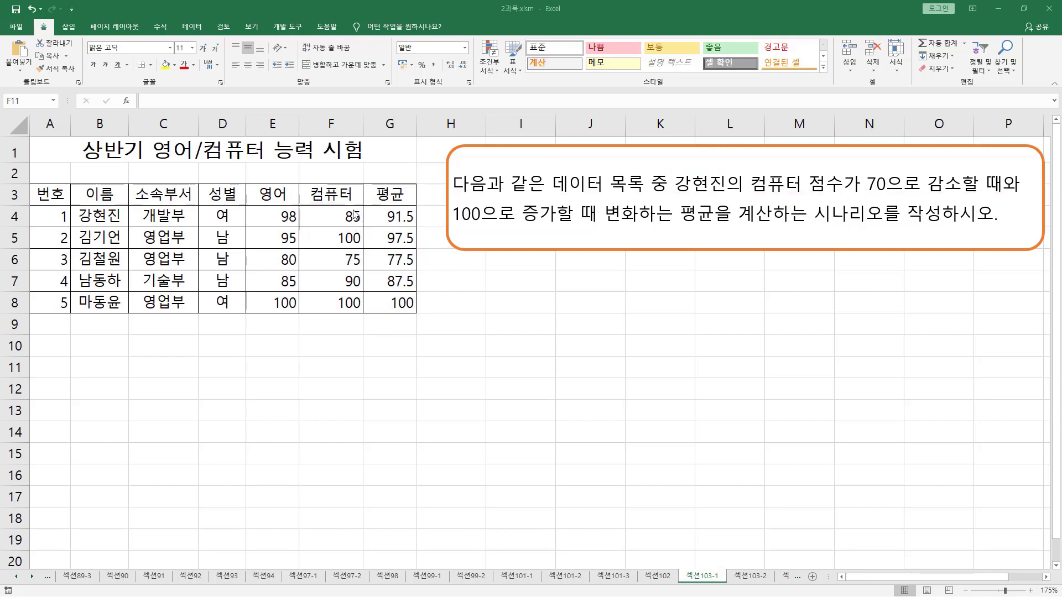
Open the What-If Analysis Scenario Manager and move its window down so the table's first data rows are uncovered
left_click(194, 27)
key("ctrl+shift+d")
left_click_drag(174, 19, 210, 35)
left_click_drag(673, 76, 699, 87)
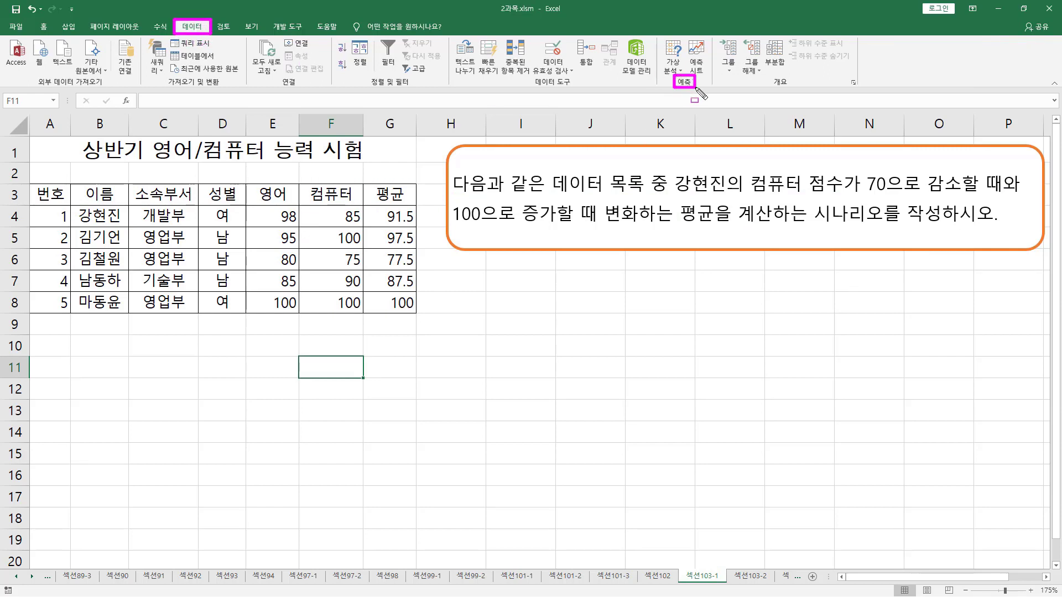
left_click_drag(661, 41, 684, 76)
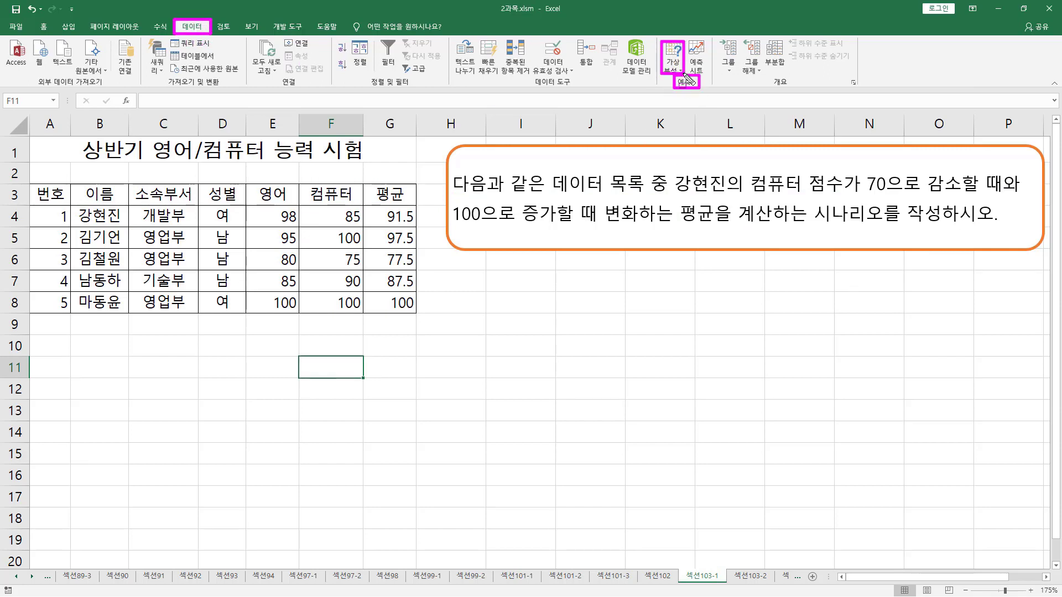
key("Escape")
left_click(672, 69)
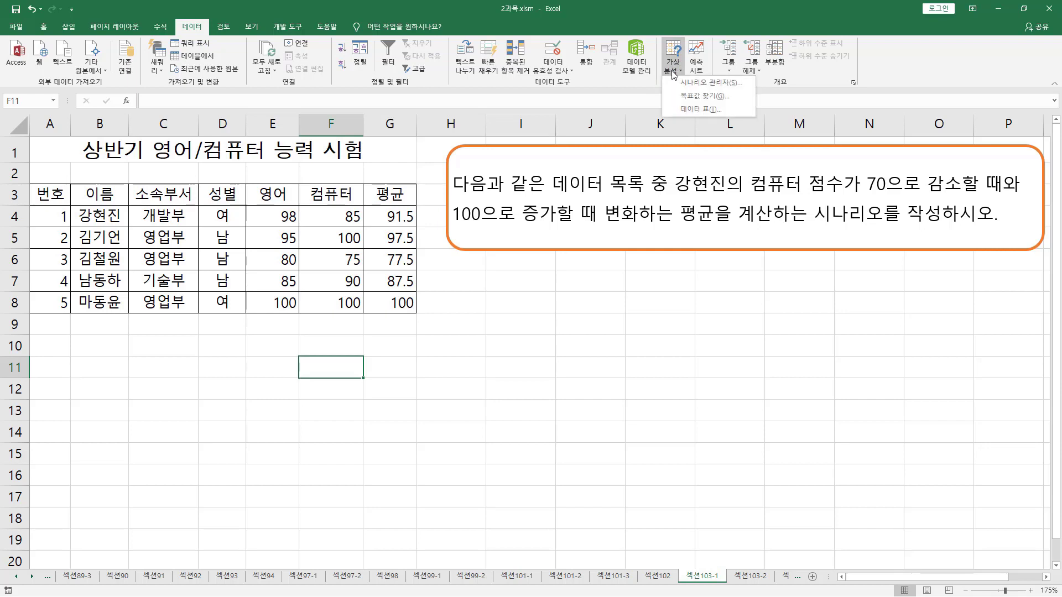
left_click(701, 83)
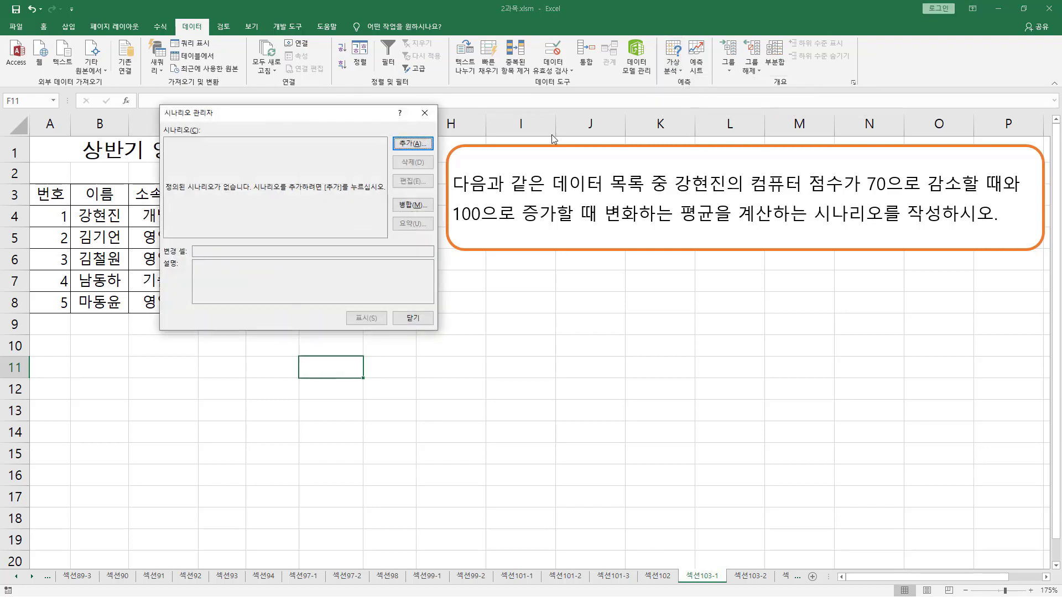
left_click_drag(247, 114, 224, 265)
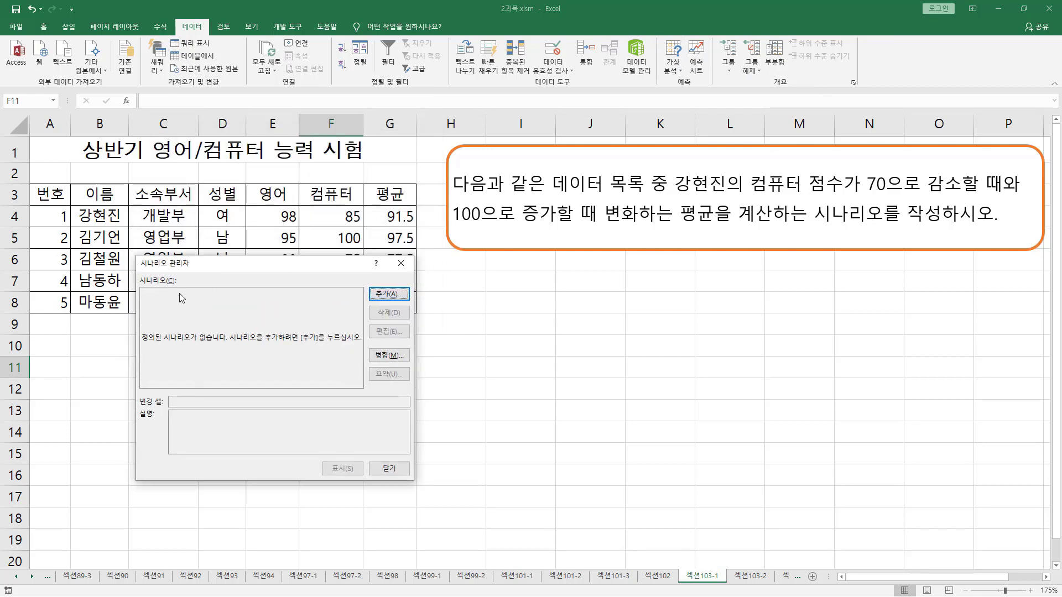
key("Return")
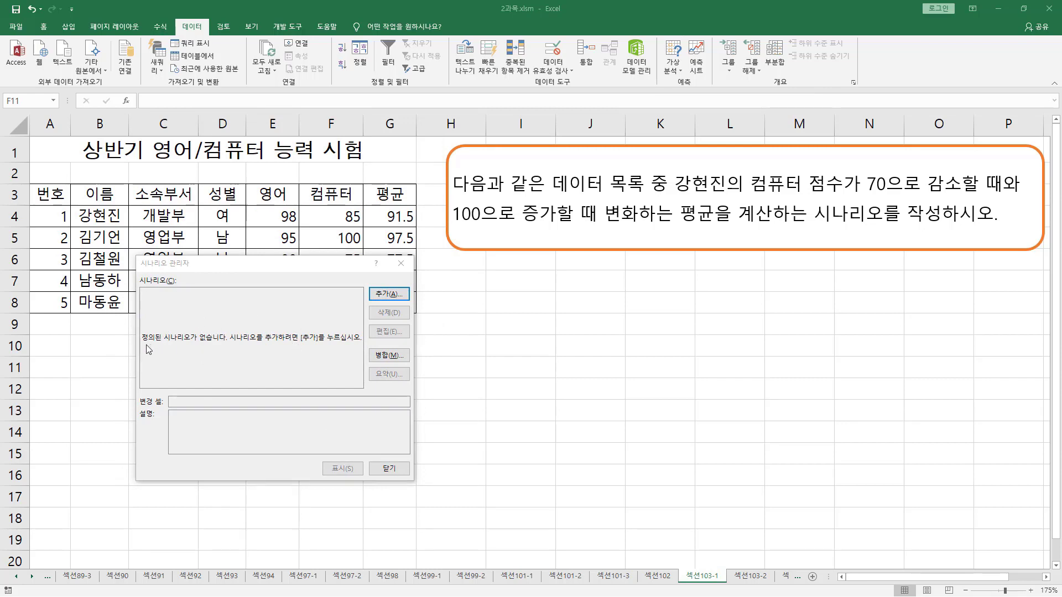
left_click_drag(143, 344, 225, 343)
left_click_drag(369, 285, 408, 301)
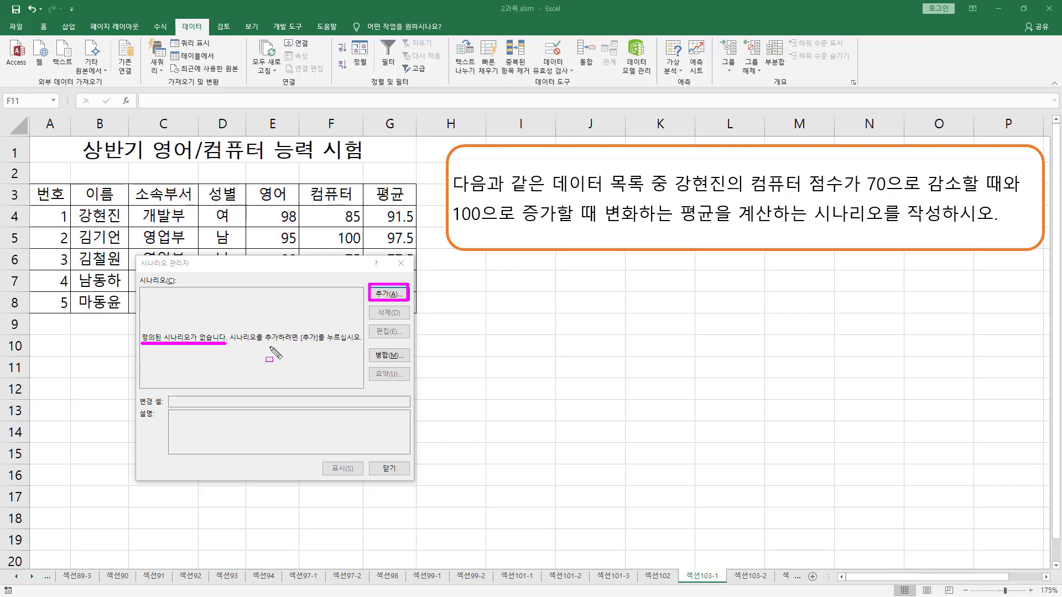
mouse_move(367, 319)
left_mouse_down()
mouse_move(409, 320)
mouse_move(368, 308)
mouse_move(411, 308)
left_mouse_up()
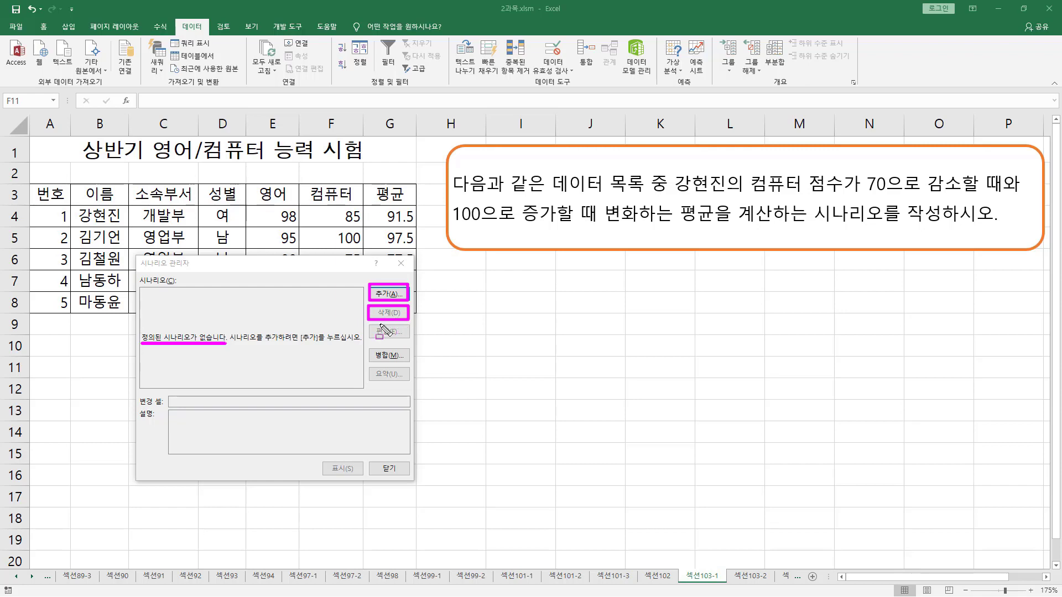
mouse_move(368, 323)
left_mouse_down()
mouse_move(395, 345)
mouse_move(408, 337)
left_mouse_up()
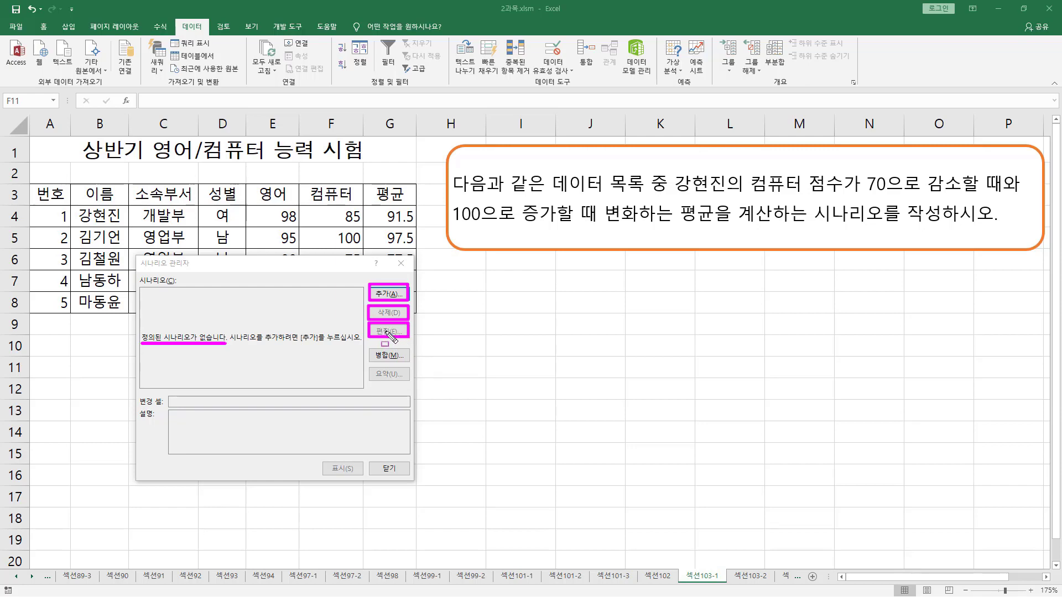
left_click_drag(368, 348, 408, 364)
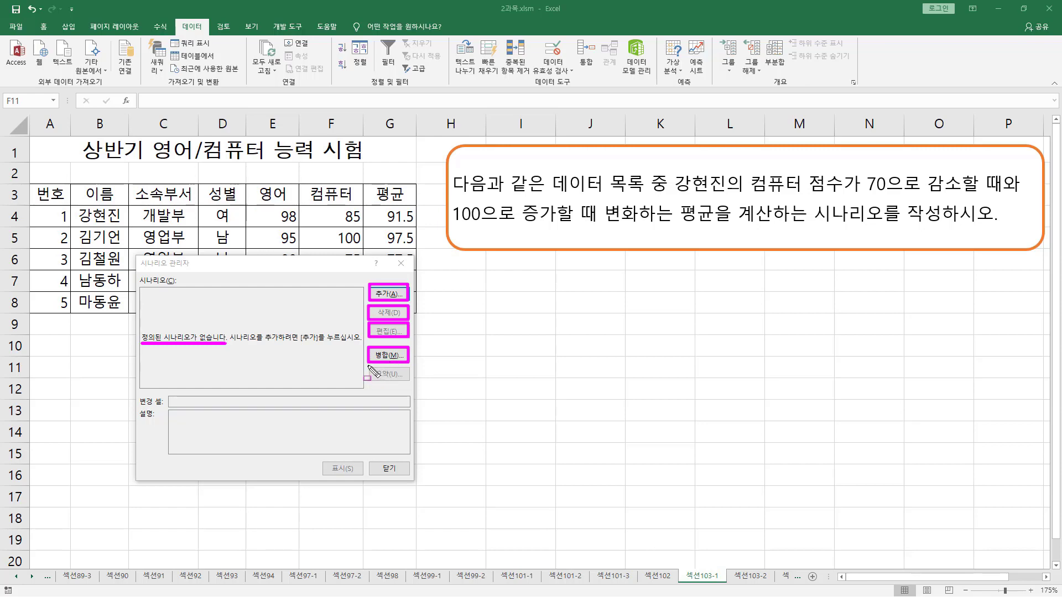
left_click_drag(367, 365, 413, 383)
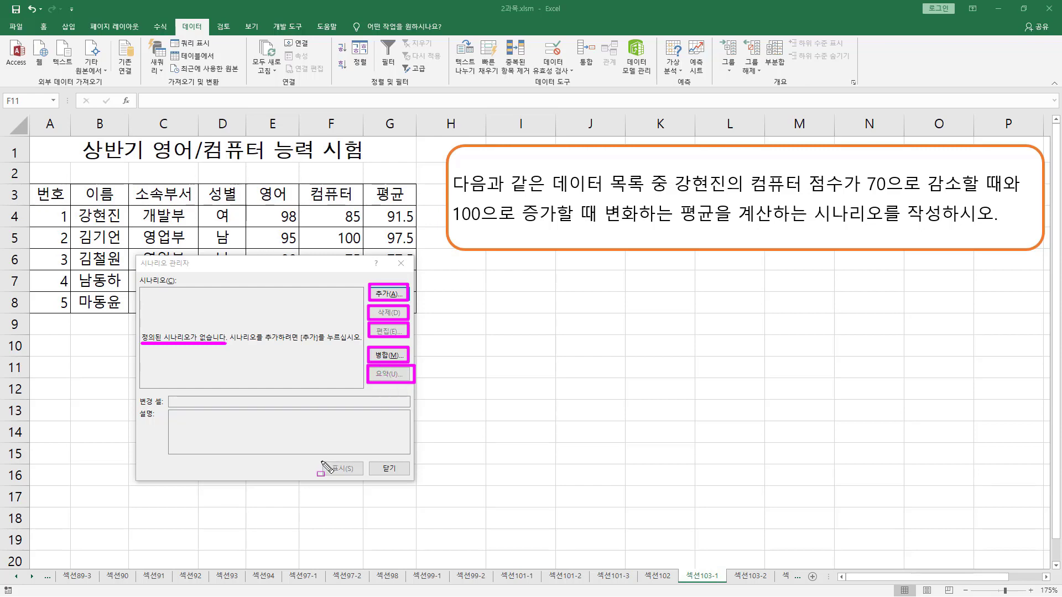
left_click_drag(320, 460, 363, 475)
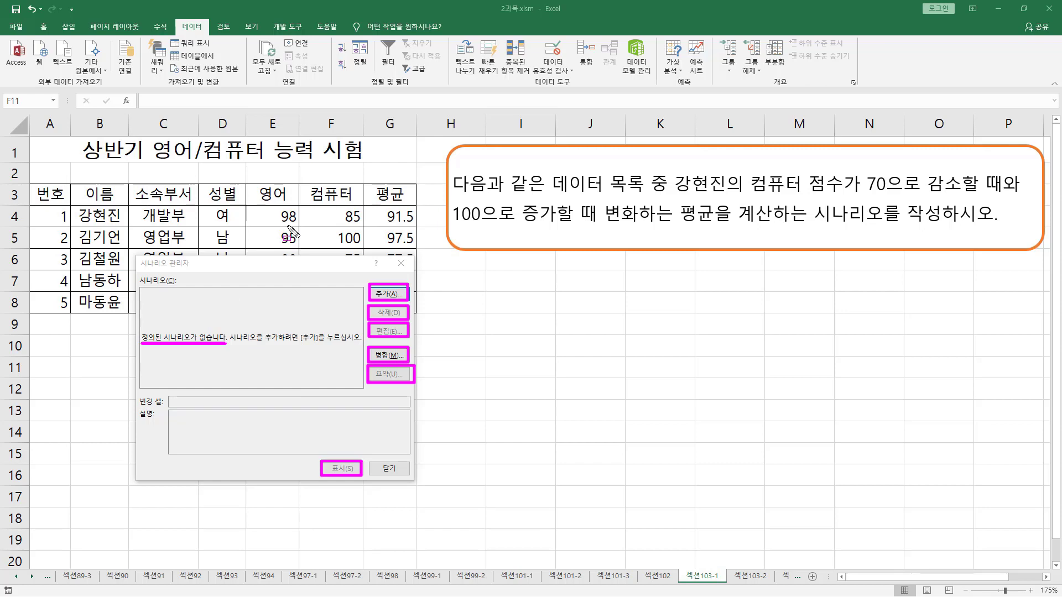
mouse_move(369, 476)
left_mouse_down()
mouse_move(408, 460)
mouse_move(412, 477)
left_mouse_up()
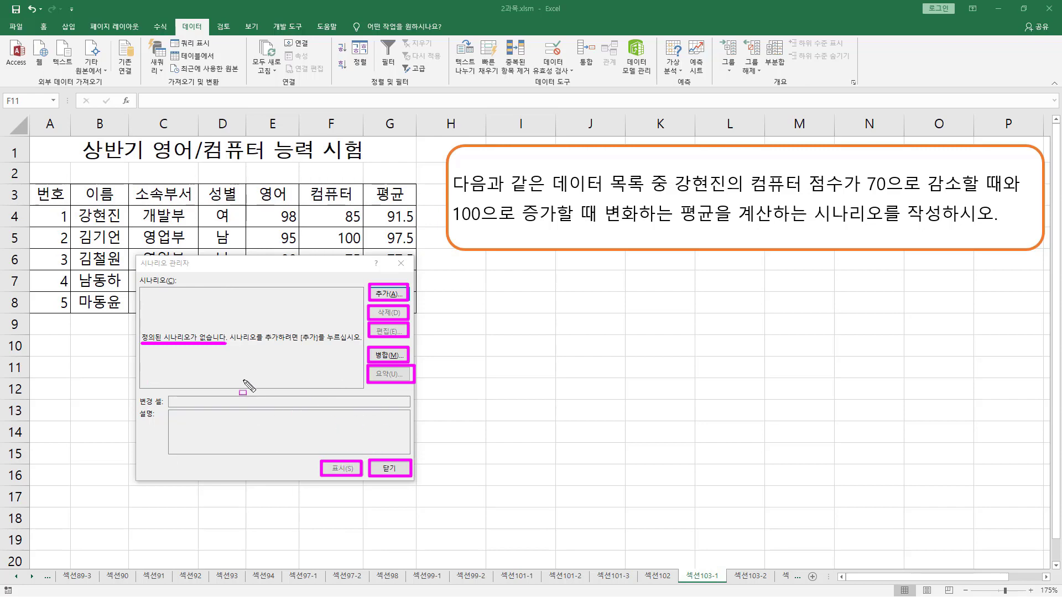
Start a new scenario and name it 컴퓨터점수감소
left_click(386, 295)
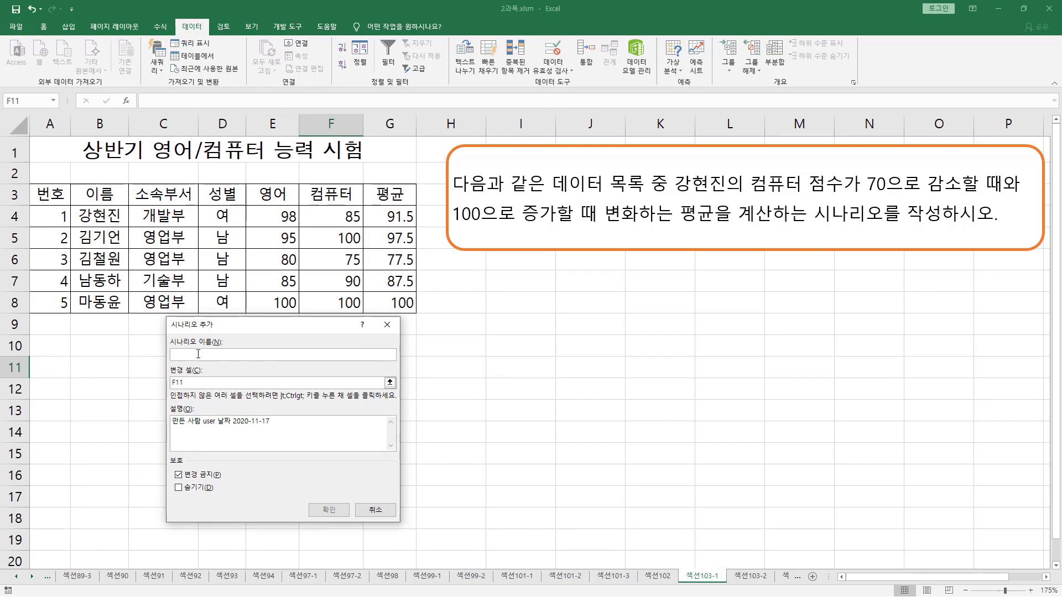
left_click_drag(170, 348, 223, 347)
key("Escape")
left_click(223, 353)
type("ㅋ")
type("퓨터점수가")
Set the scenario's changing cell to $F$4, the first person's computer score, and accept the scenario definition
left_click(202, 382)
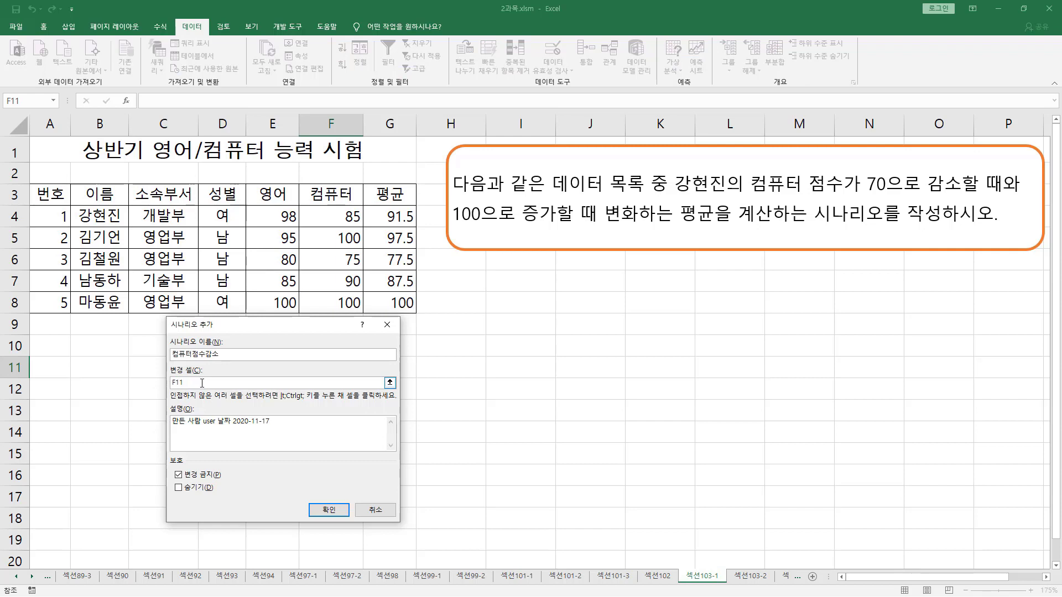
double_click(202, 382)
key("BackSpace")
left_click(330, 215)
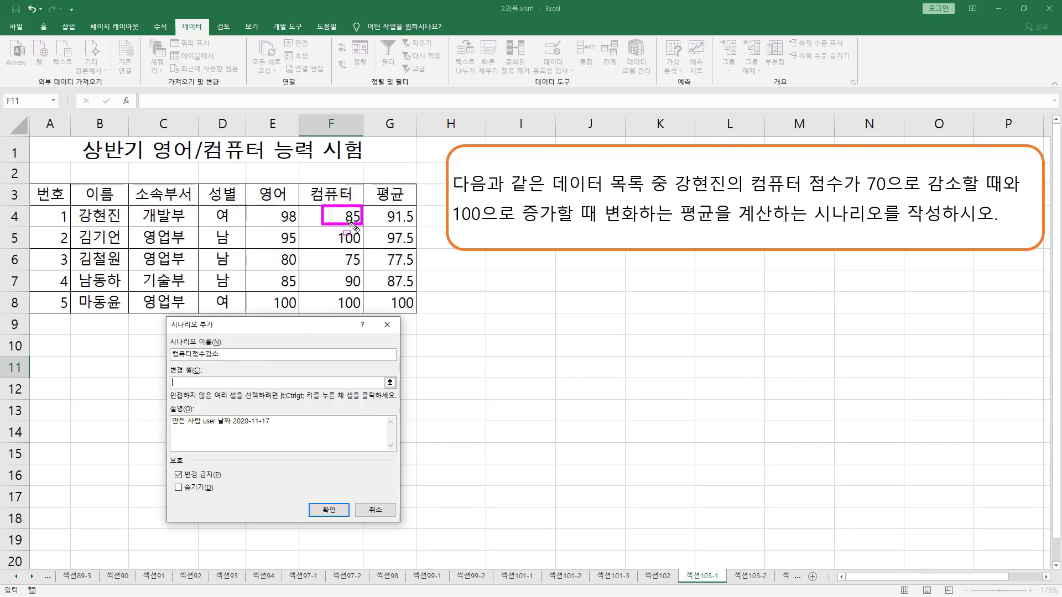
left_click(343, 219)
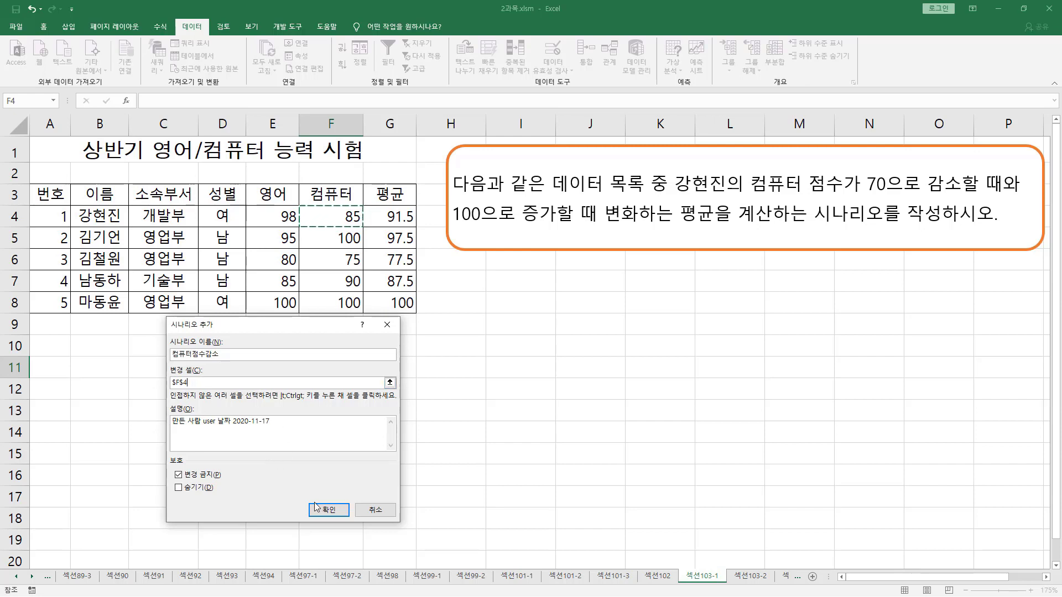
left_click_drag(304, 498, 351, 521)
mouse_move(170, 467)
left_mouse_down()
mouse_move(182, 481)
mouse_move(227, 479)
mouse_move(210, 495)
mouse_move(219, 497)
left_mouse_up()
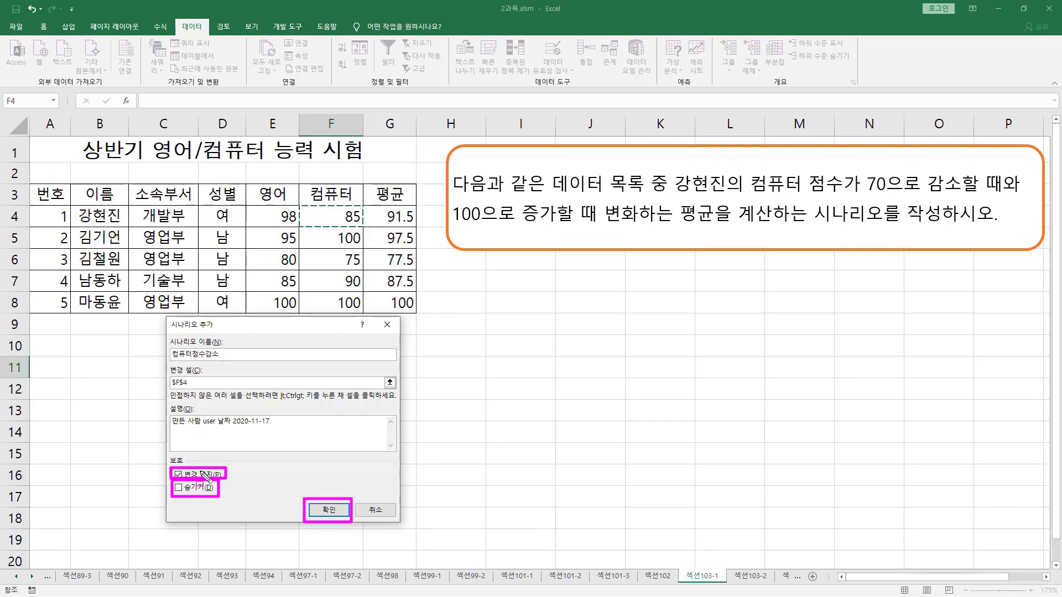
left_click(329, 510)
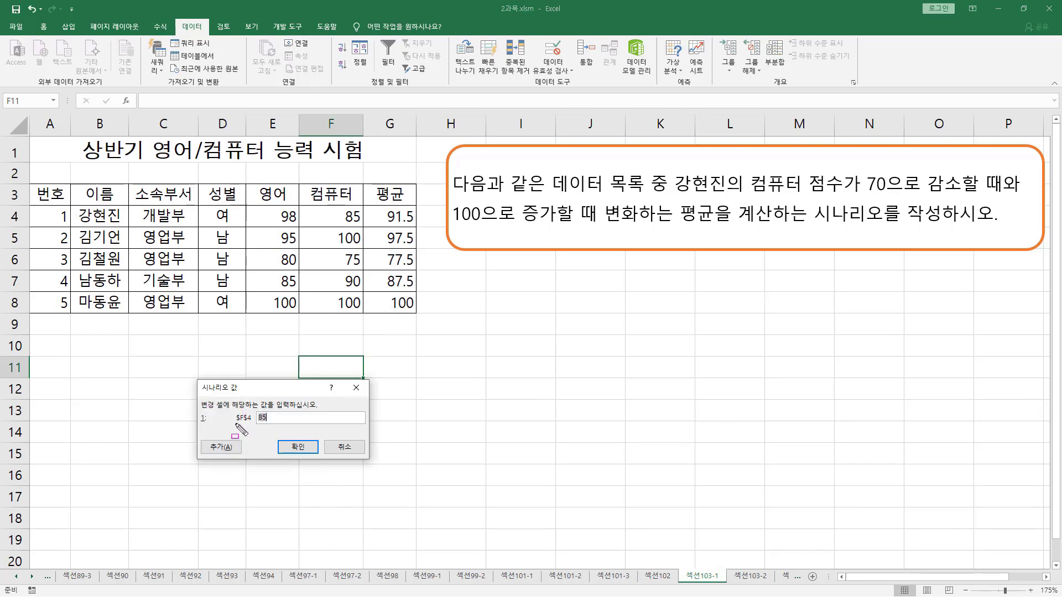
Set the scenario value for cell $F$4 to 70 and save the scenario
left_click_drag(235, 425, 270, 427)
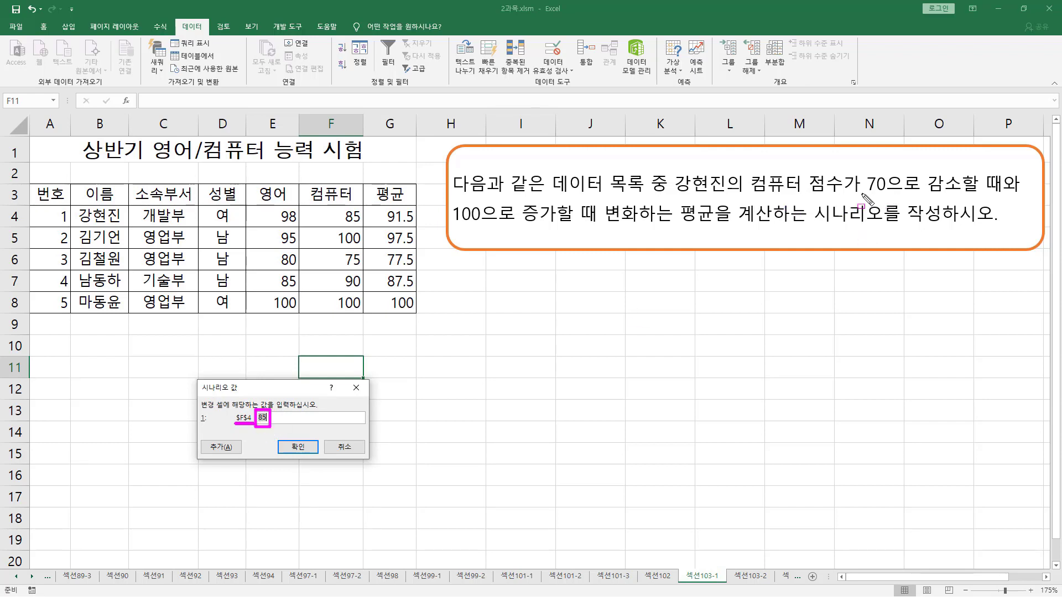
mouse_move(862, 194)
left_mouse_down()
mouse_move(892, 194)
mouse_move(898, 173)
left_mouse_up()
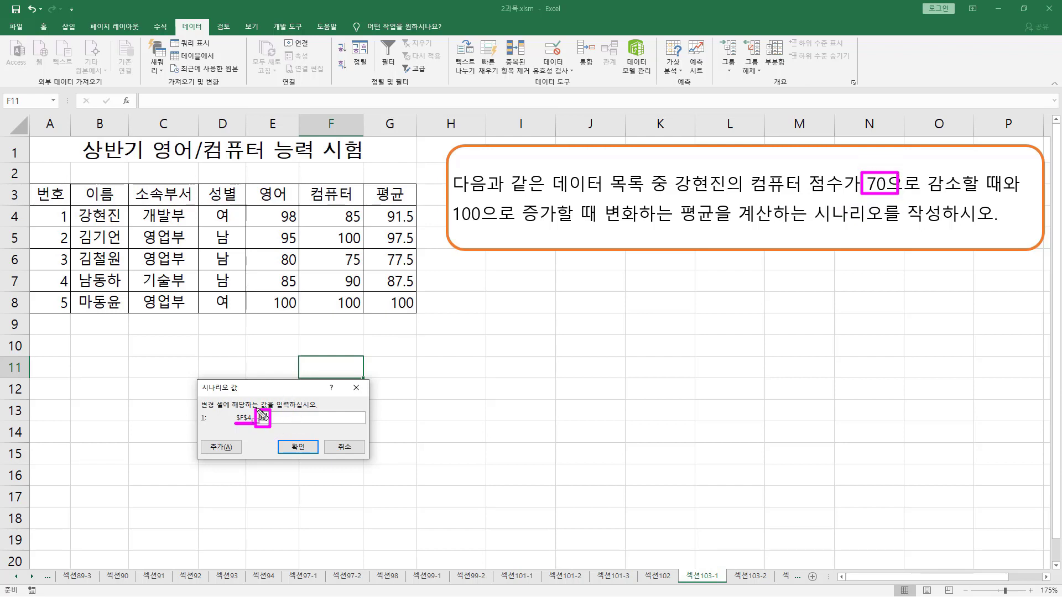
key("Escape")
left_click(279, 422)
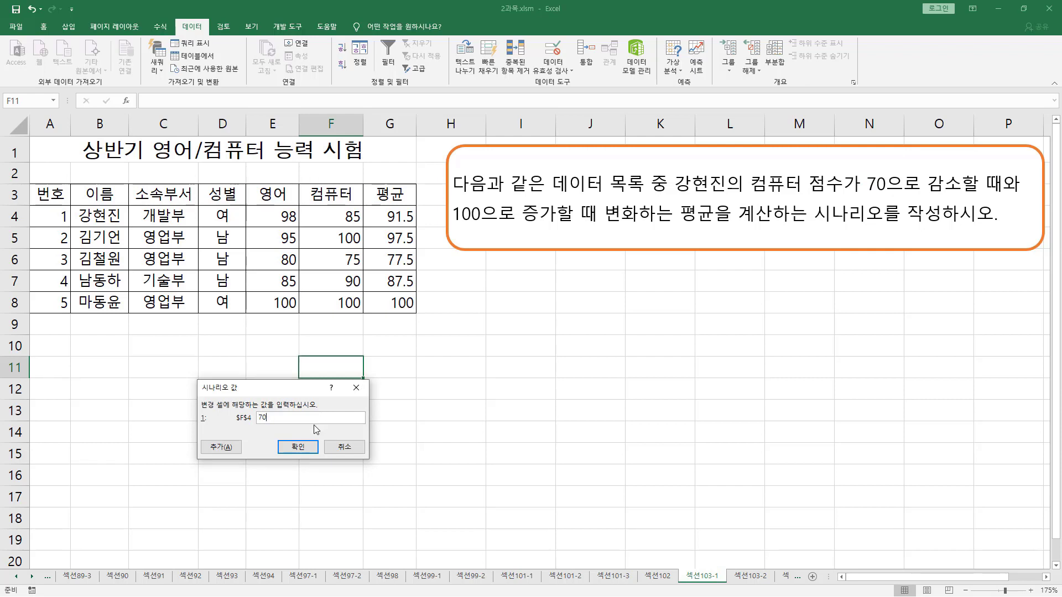
left_click(299, 447)
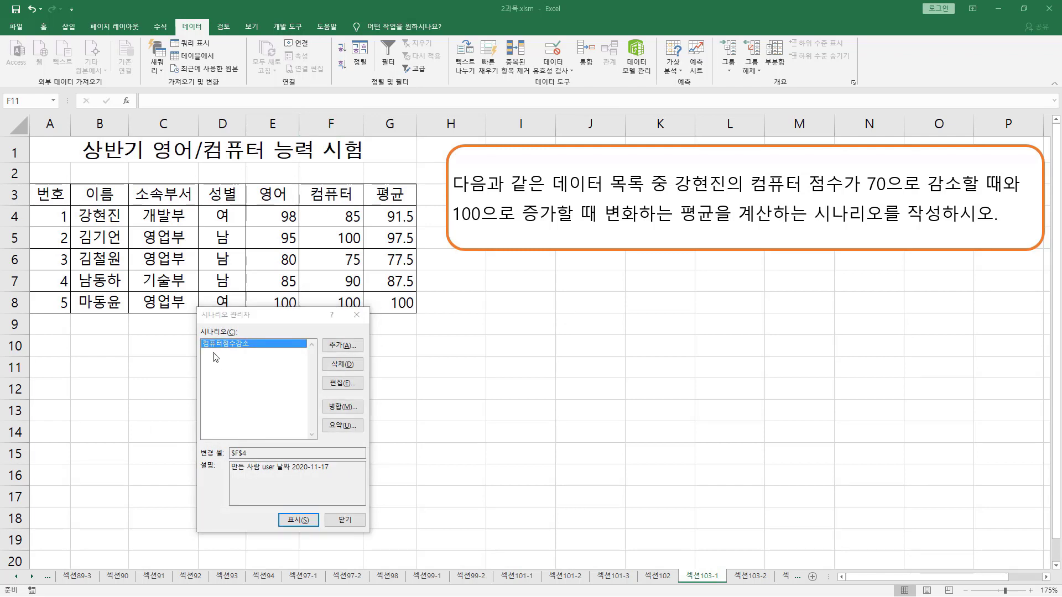
mouse_move(203, 353)
left_mouse_down()
mouse_move(256, 348)
mouse_move(255, 338)
left_mouse_up()
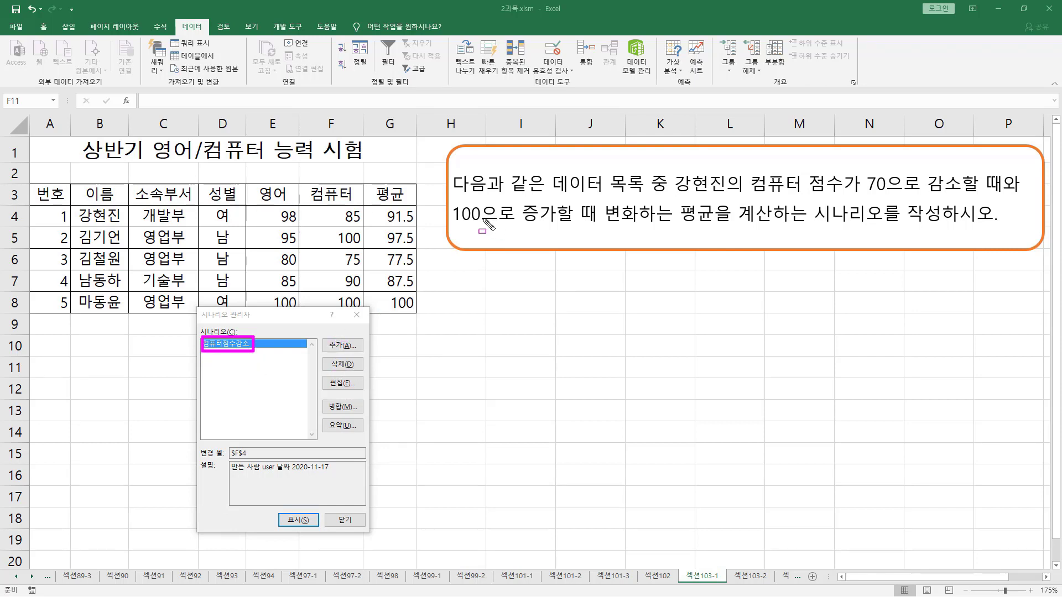
left_click_drag(455, 223, 561, 222)
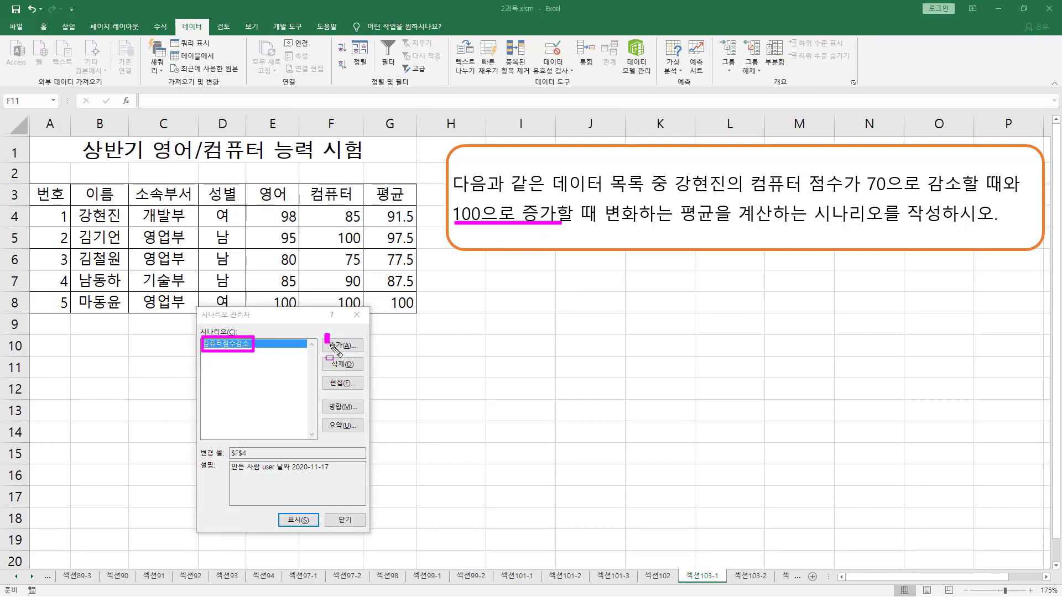
left_click_drag(326, 334, 360, 352)
key("Escape")
Add a second scenario named 컴퓨터점수증가 with F4 as the changing cell and accept its definition
left_click(342, 345)
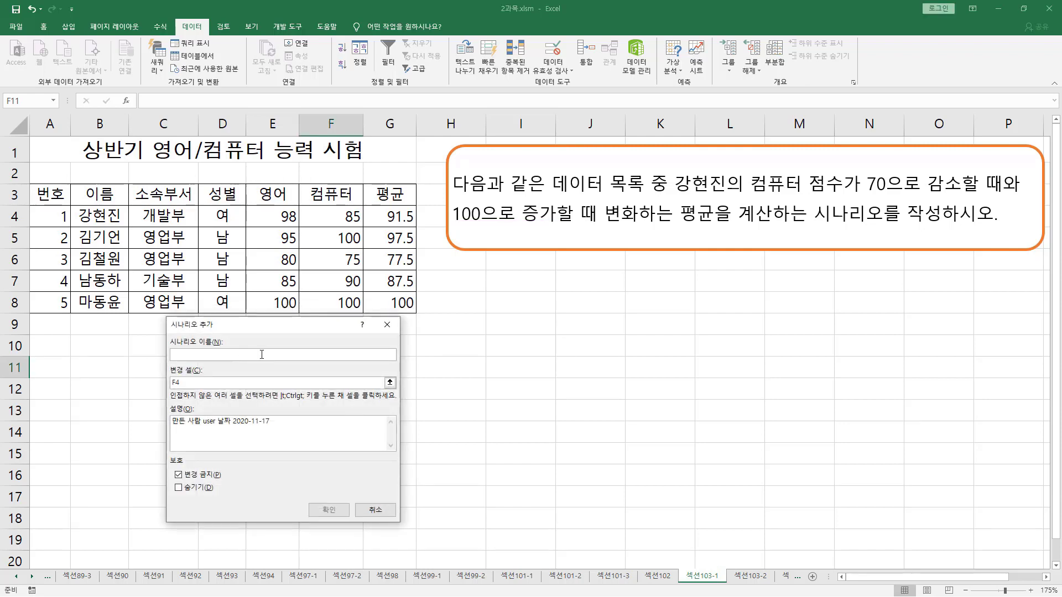
type("ㄱㅓㅁㅍㅠㅌㅓㅈㅓㅁ")
left_click(205, 385)
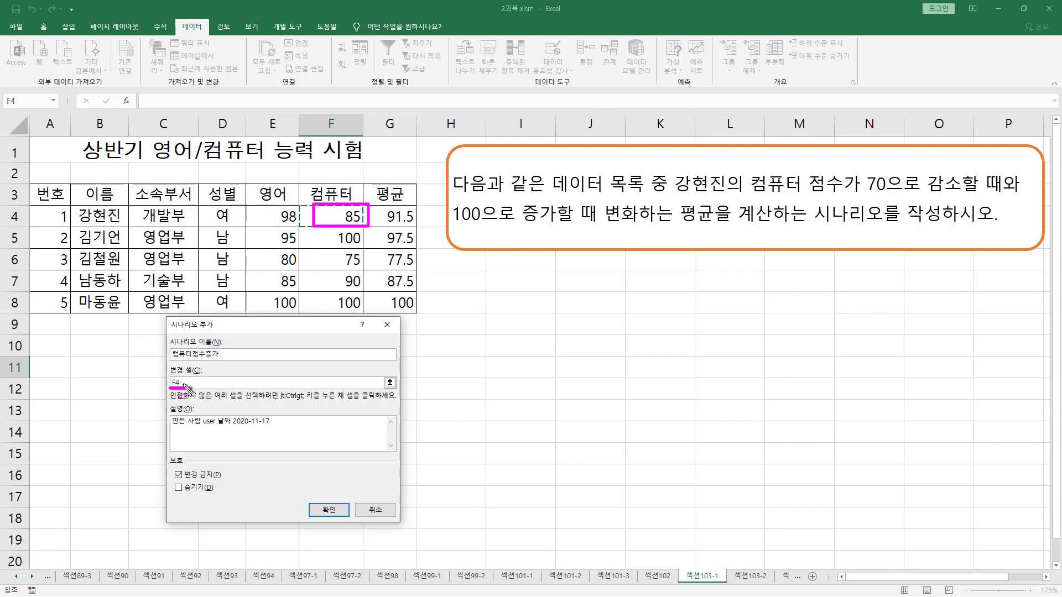
left_click(329, 510)
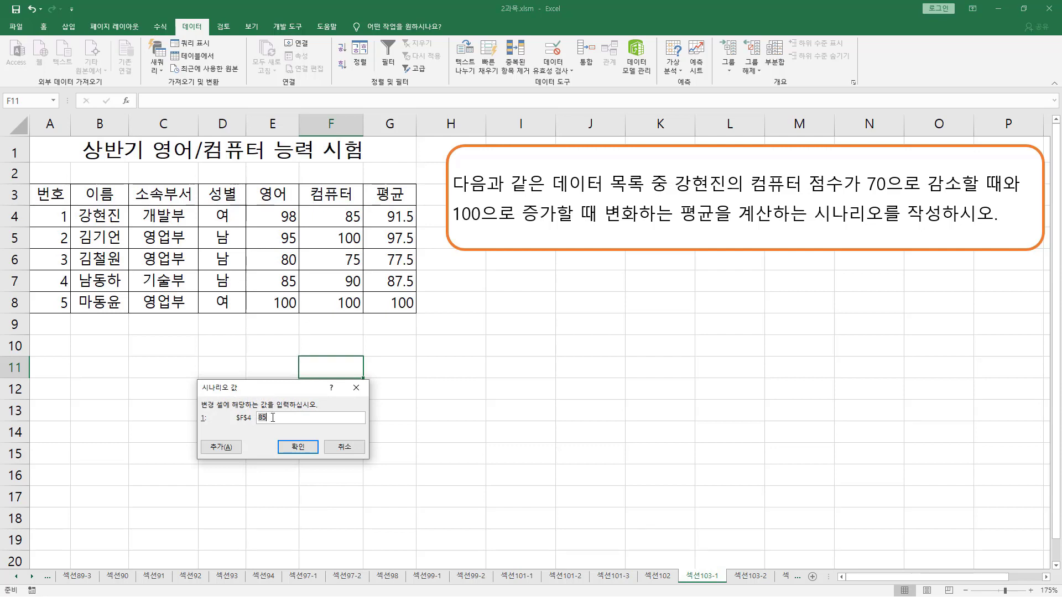
Set the 컴퓨터점수증가 scenario's value for cell $F$4 to 100 and save the scenario
left_click_drag(253, 423, 270, 423)
left_click_drag(452, 224, 562, 224)
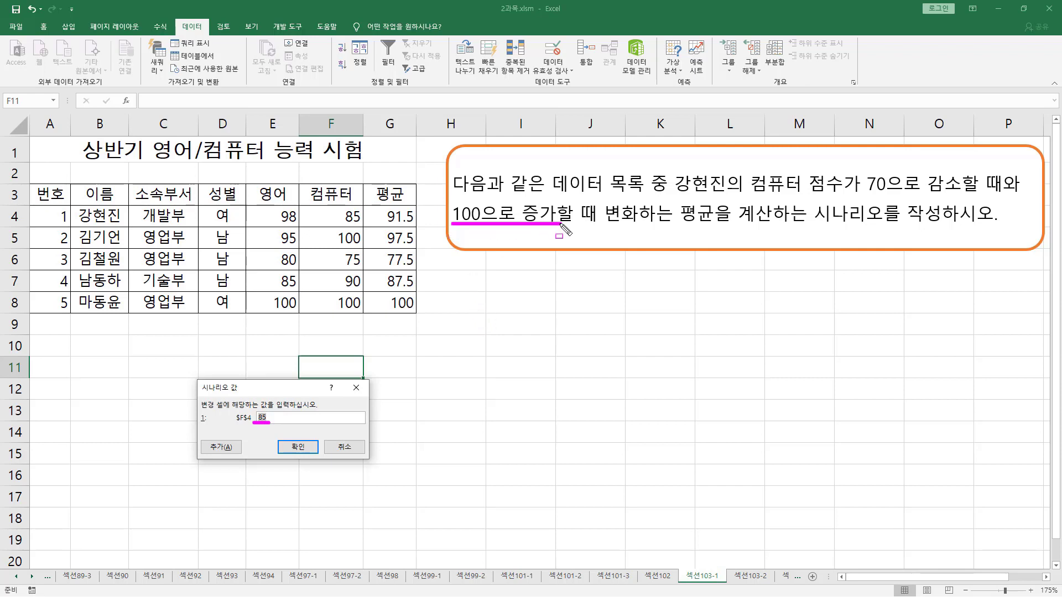
key("Escape")
left_click(277, 420)
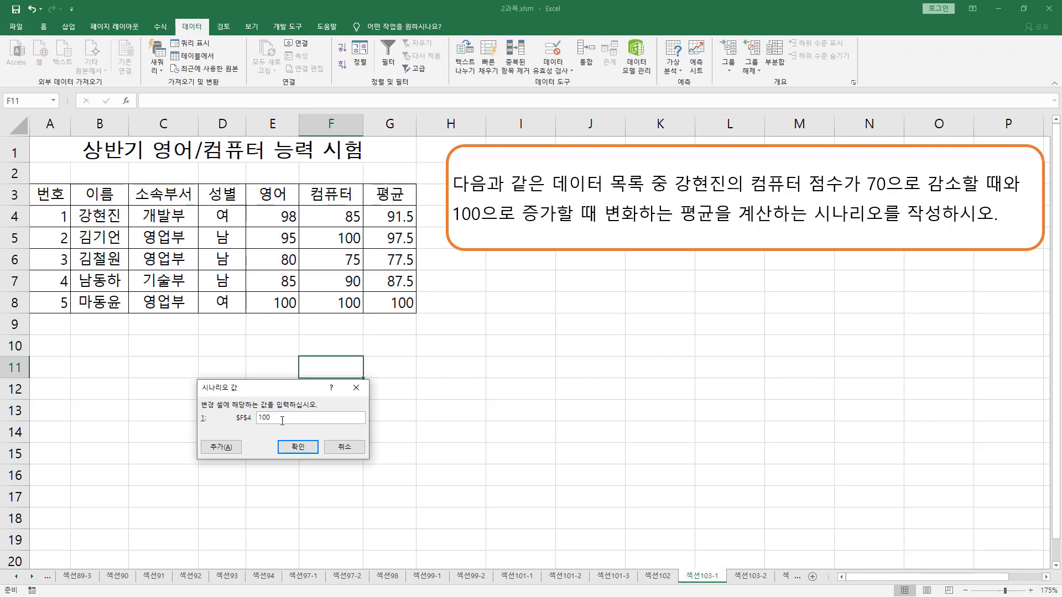
left_click(294, 448)
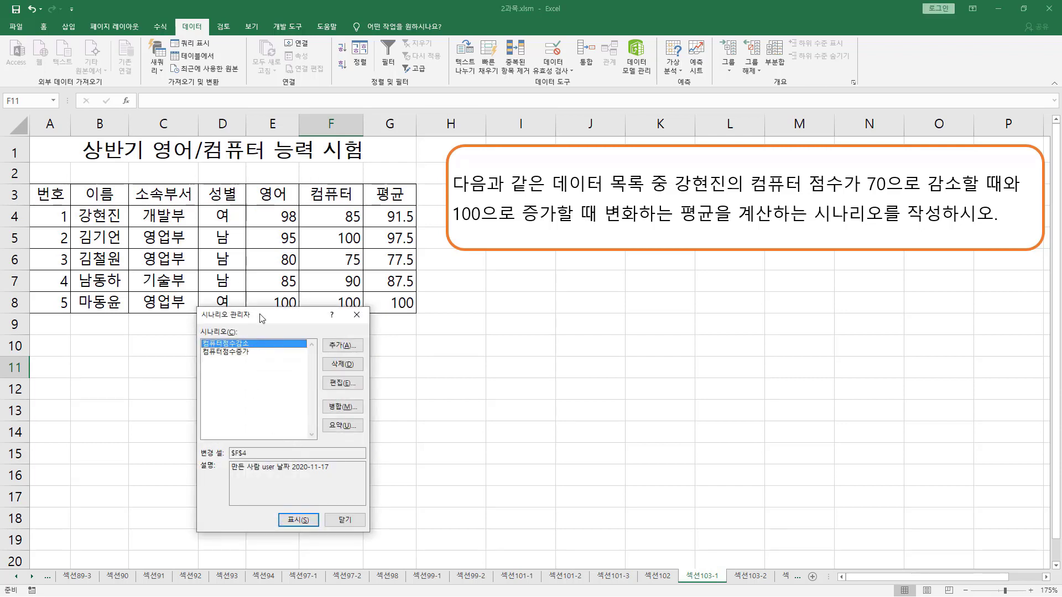
Start a summary of the two defined scenarios, 컴퓨터점수감소 and 컴퓨터점수증가
left_click_drag(198, 347, 261, 360)
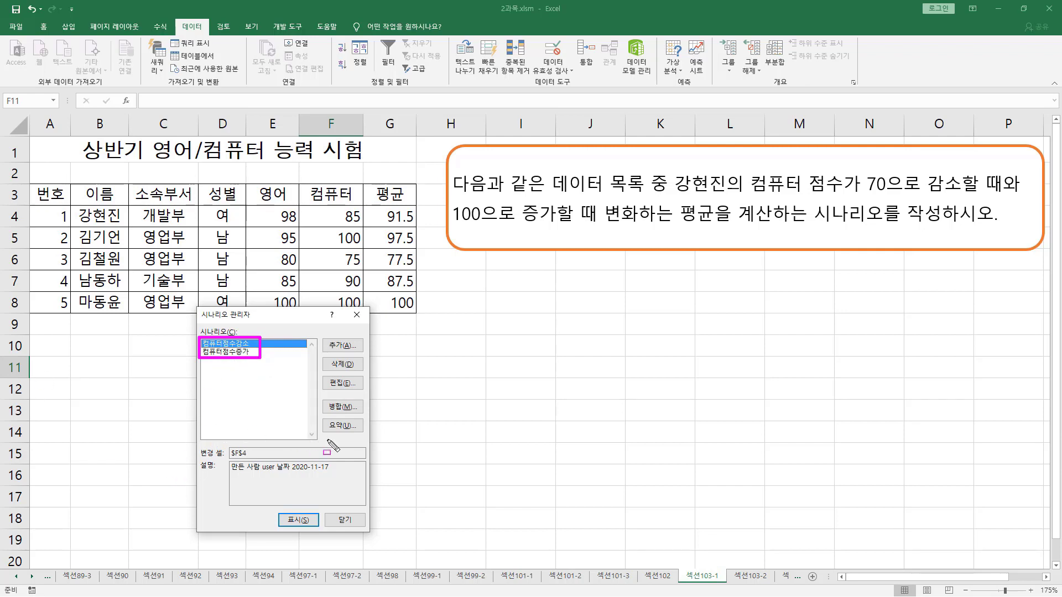
left_click_drag(321, 414, 366, 436)
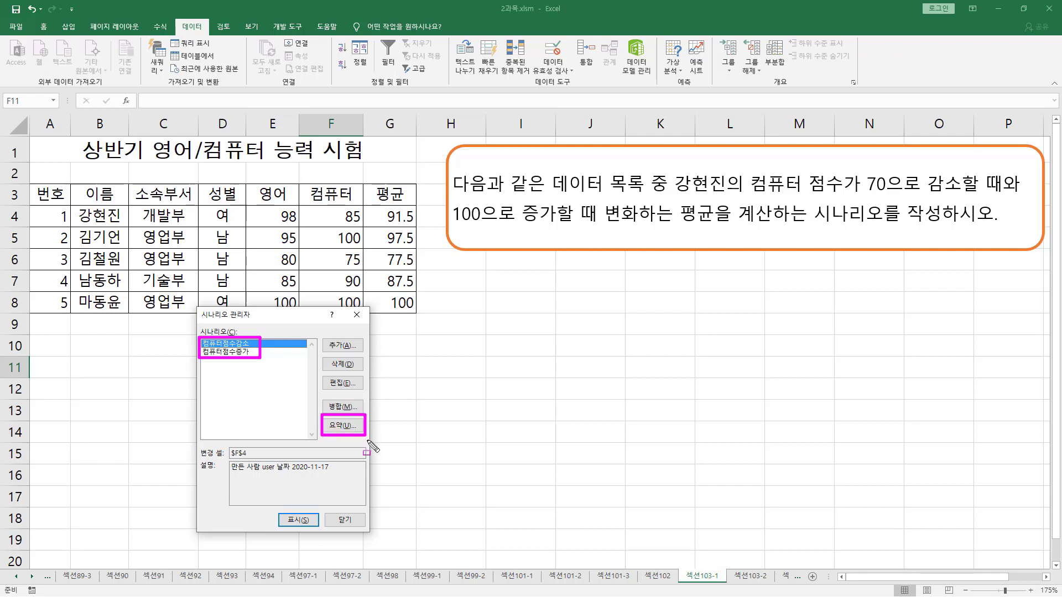
key("Escape")
left_click(348, 426)
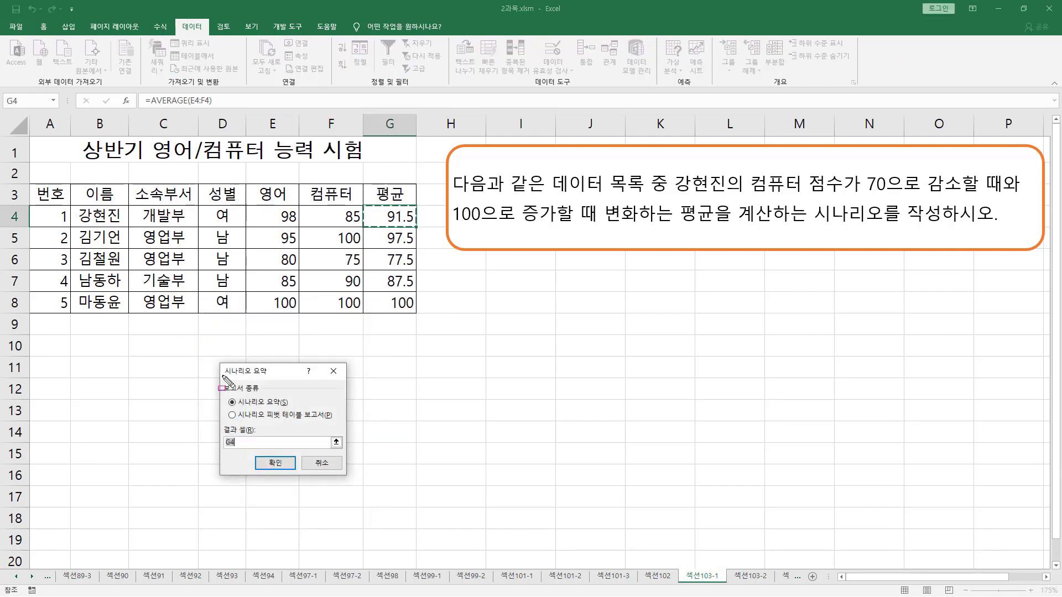
Generate the report as a scenario summary (시나리오 요약) with G4, the first person's average, as the result cell
mouse_move(224, 376)
left_mouse_down()
mouse_move(272, 375)
mouse_move(244, 393)
mouse_move(267, 394)
left_mouse_up()
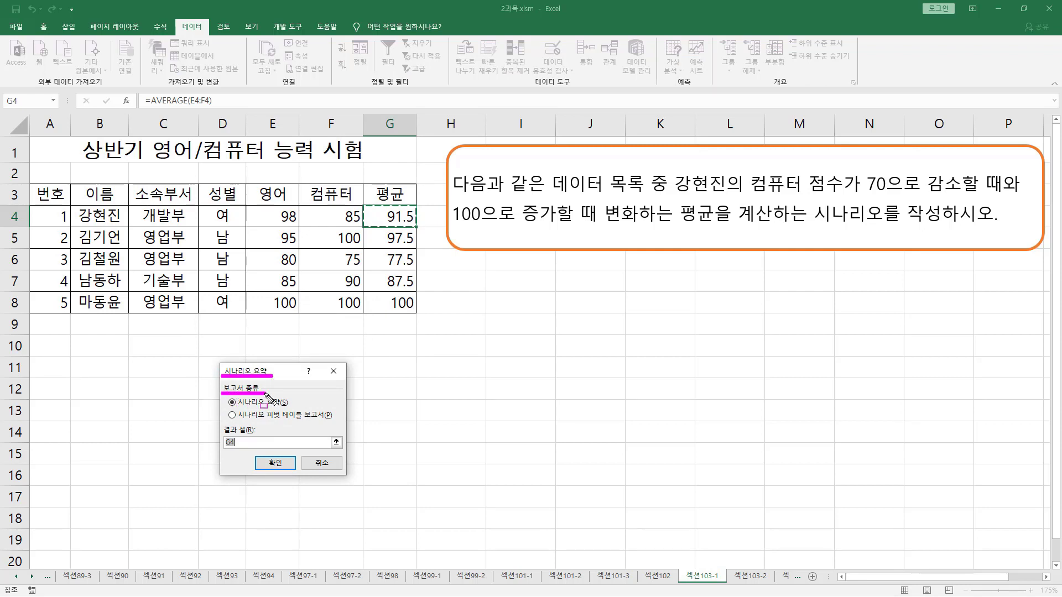
left_click_drag(235, 408, 326, 420)
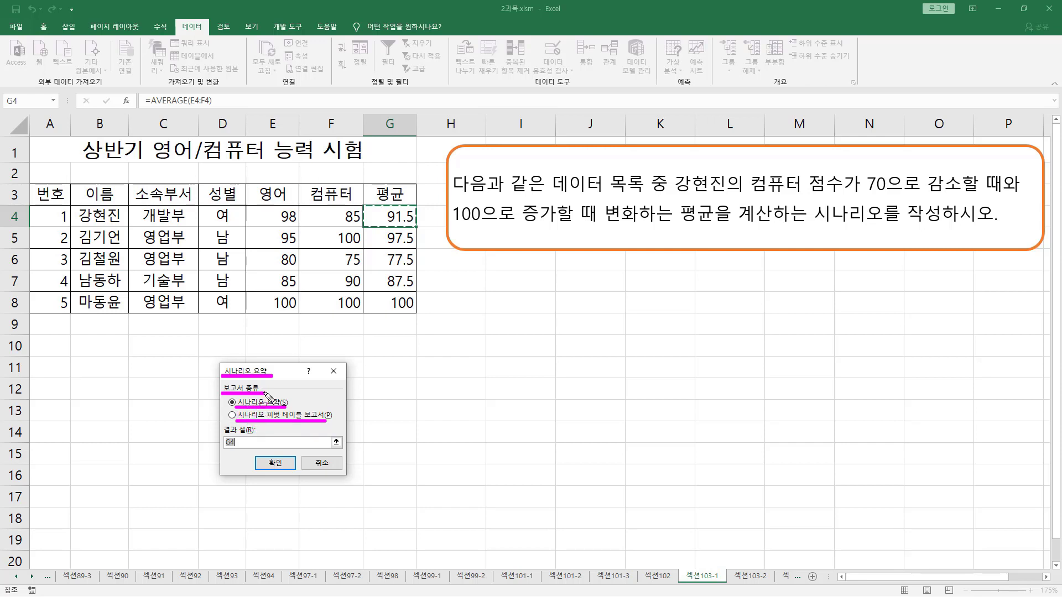
mouse_move(225, 396)
left_mouse_down()
mouse_move(242, 408)
mouse_move(225, 397)
left_mouse_up()
key("Escape")
left_click(245, 442)
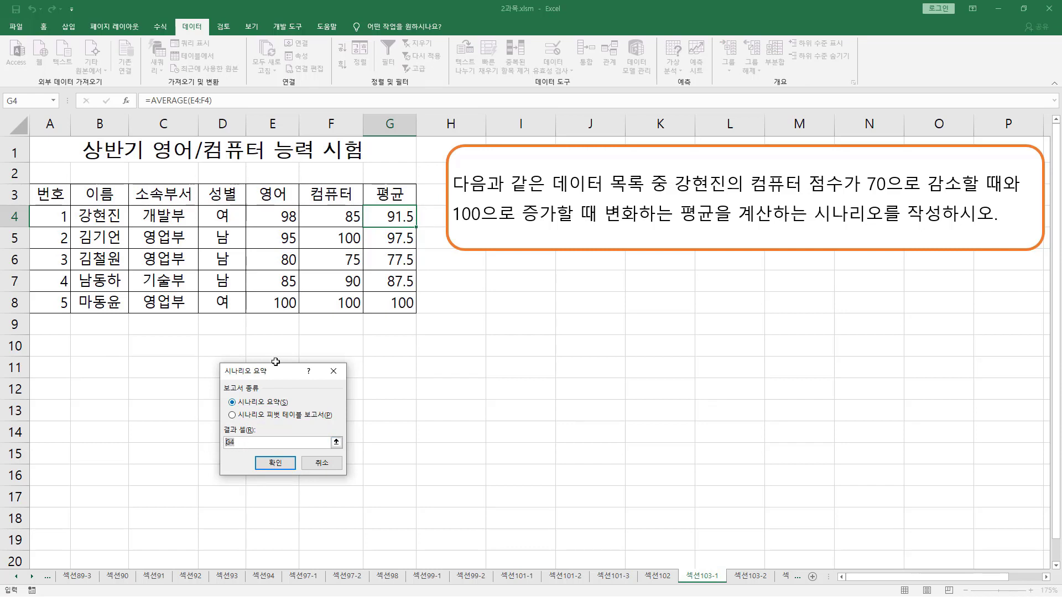
left_click_drag(333, 207, 363, 226)
left_click_drag(382, 206, 419, 226)
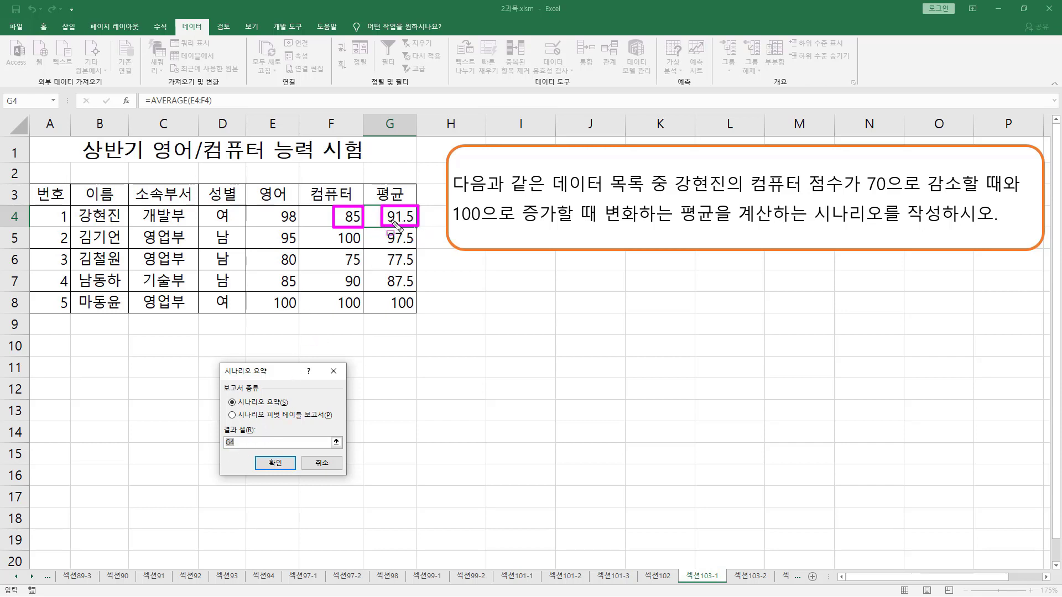
key("Escape")
left_click(283, 463)
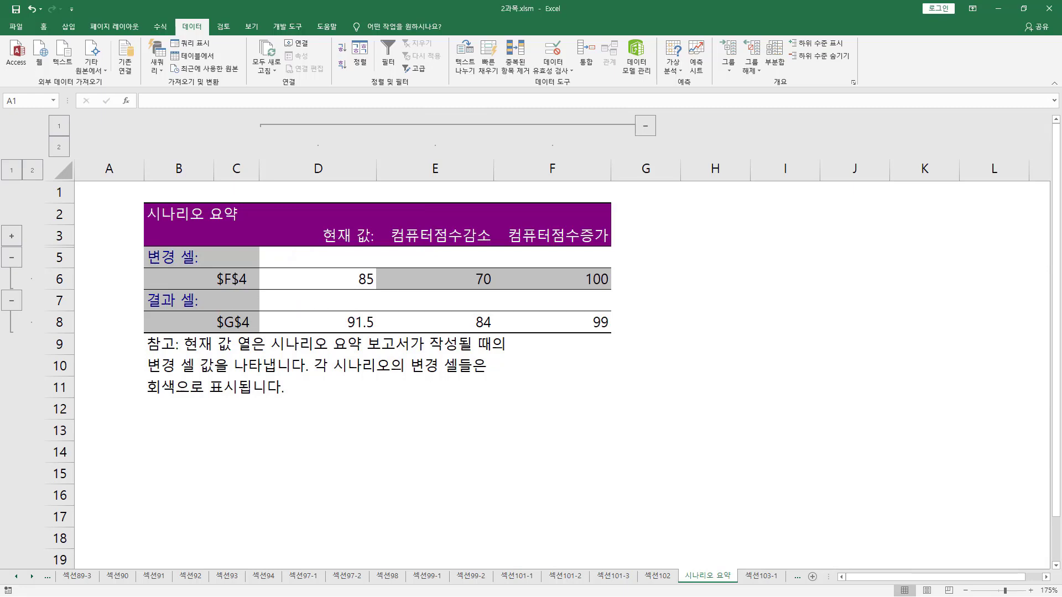
Examine the summary report's changing and result cell values for the current state and both scenarios, and the report sheet's place before 섹션103-1
left_click_drag(206, 269, 255, 290)
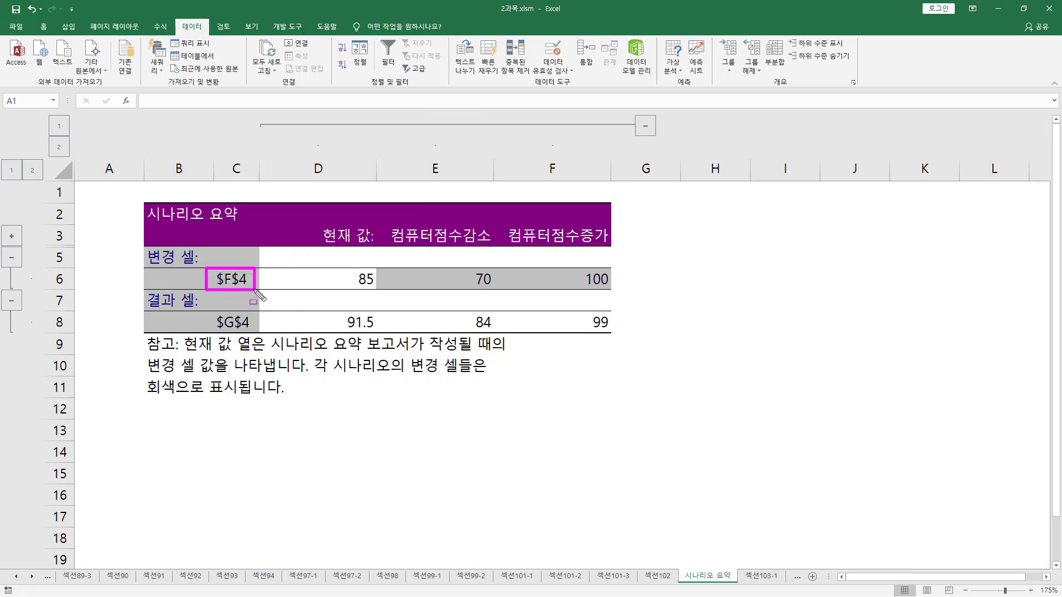
left_click_drag(353, 266, 377, 291)
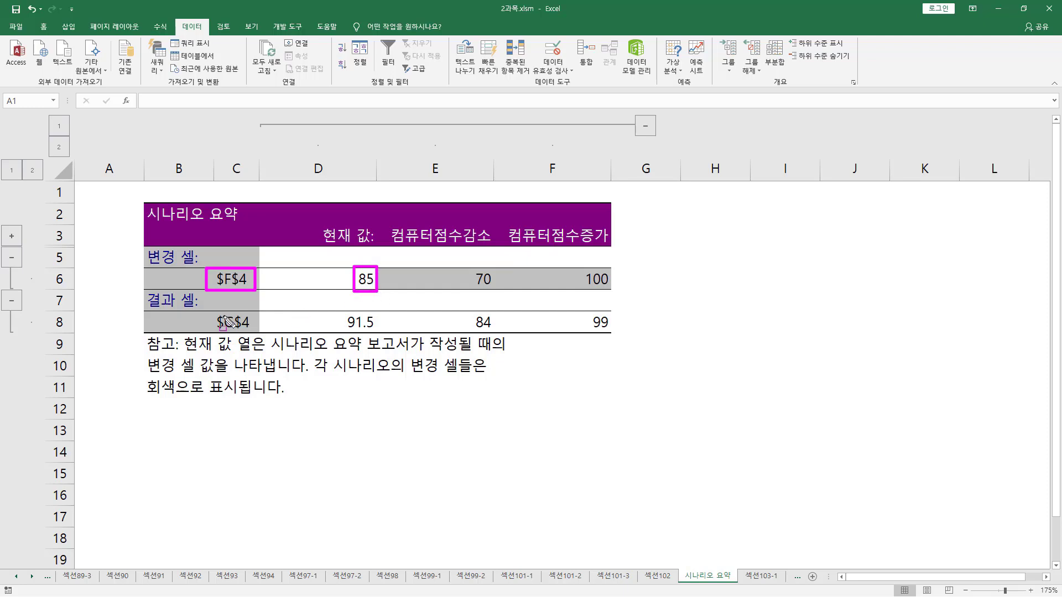
left_click_drag(210, 309, 260, 333)
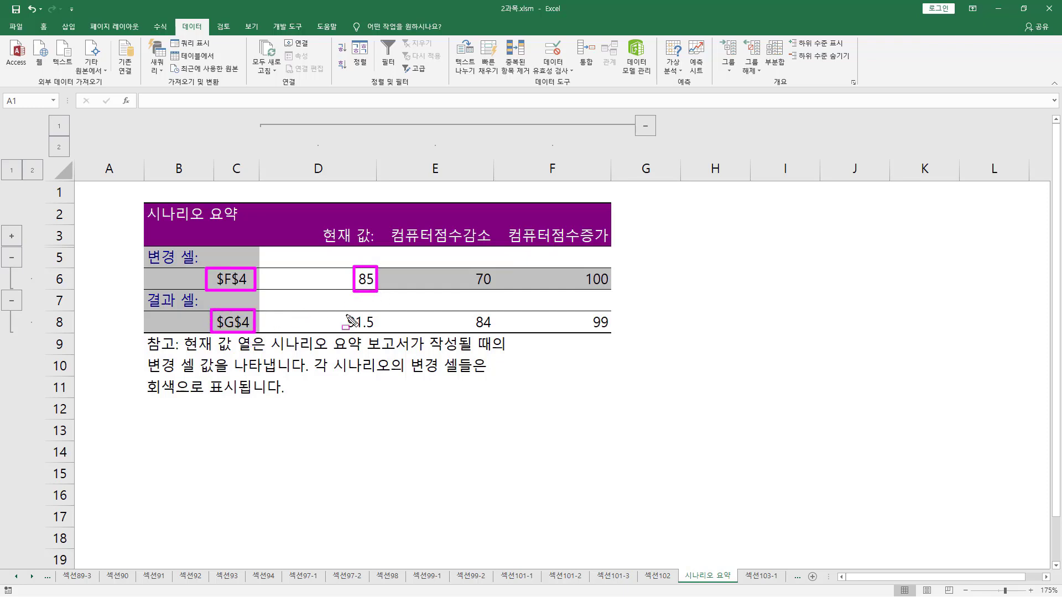
mouse_move(341, 309)
left_mouse_down()
mouse_move(357, 330)
mouse_move(377, 331)
left_mouse_up()
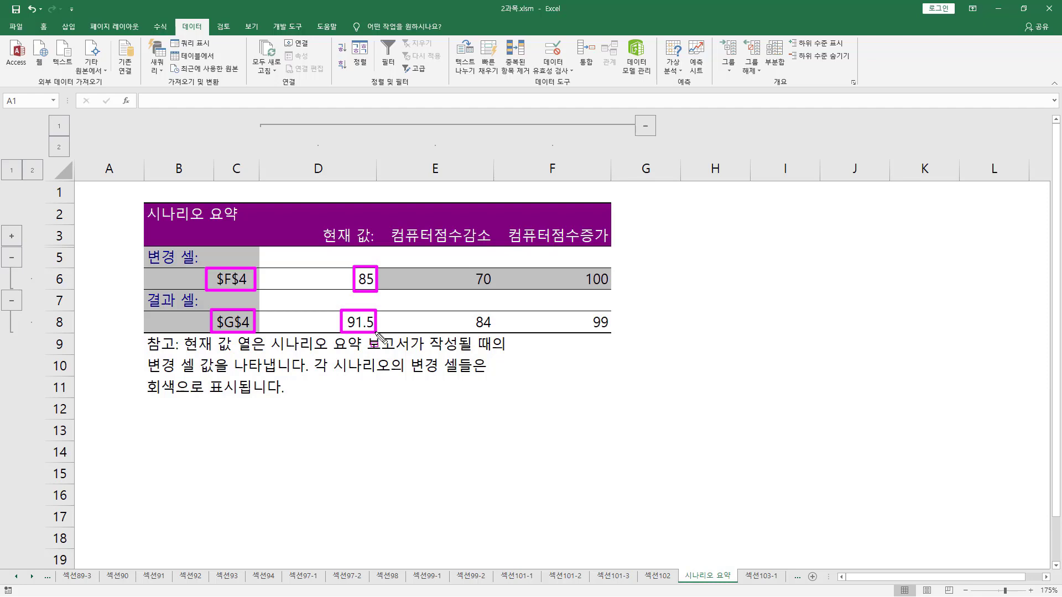
mouse_move(391, 245)
left_mouse_down()
mouse_move(491, 246)
mouse_move(496, 292)
mouse_move(470, 324)
mouse_move(496, 330)
left_mouse_up()
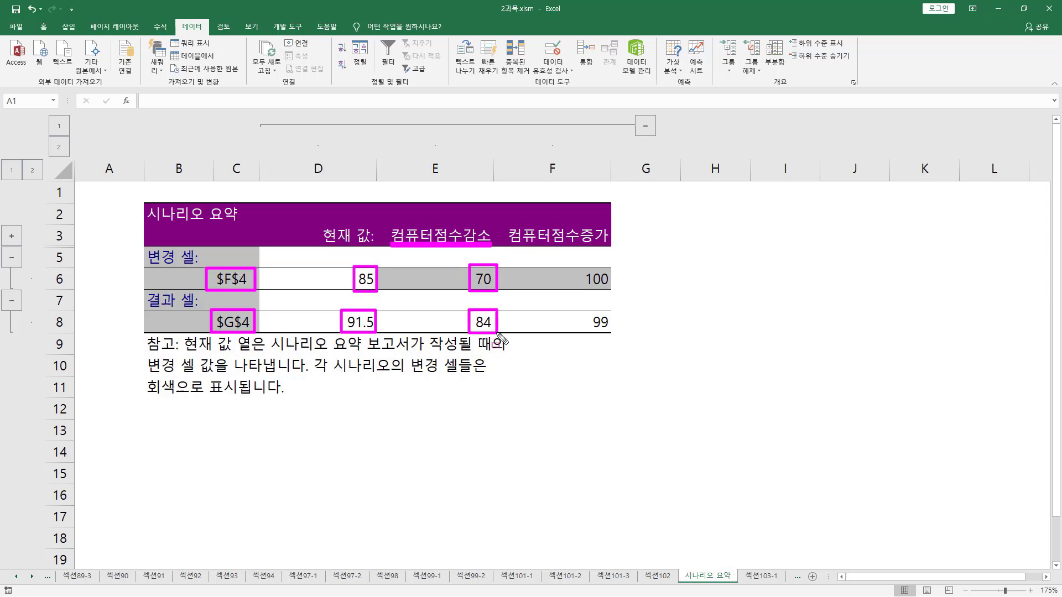
left_click_drag(515, 246, 611, 247)
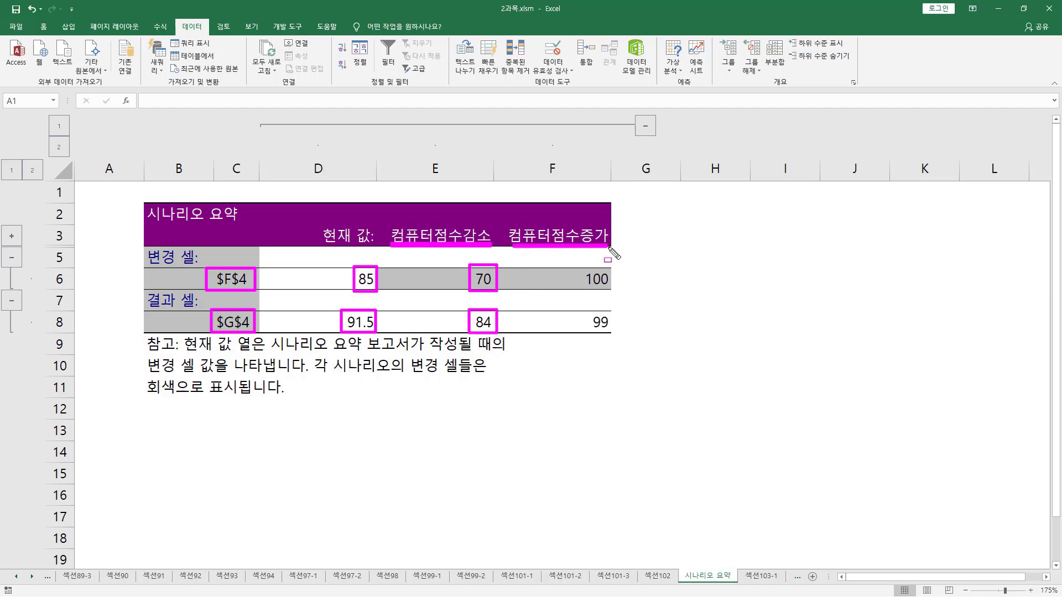
mouse_move(583, 290)
left_mouse_down()
mouse_move(586, 264)
mouse_move(616, 292)
mouse_move(616, 333)
left_mouse_up()
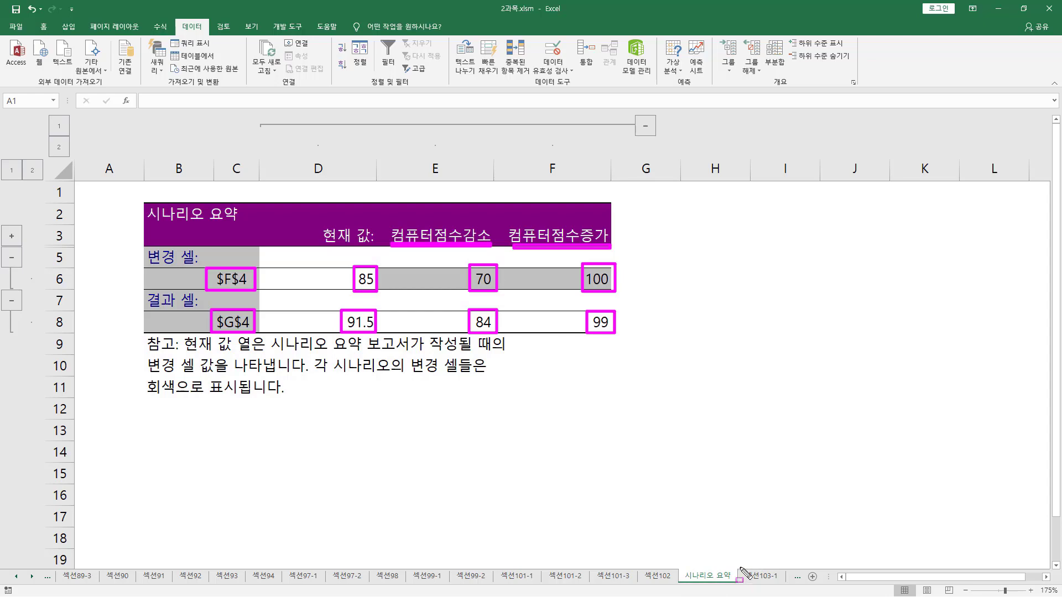
left_click_drag(740, 569, 785, 584)
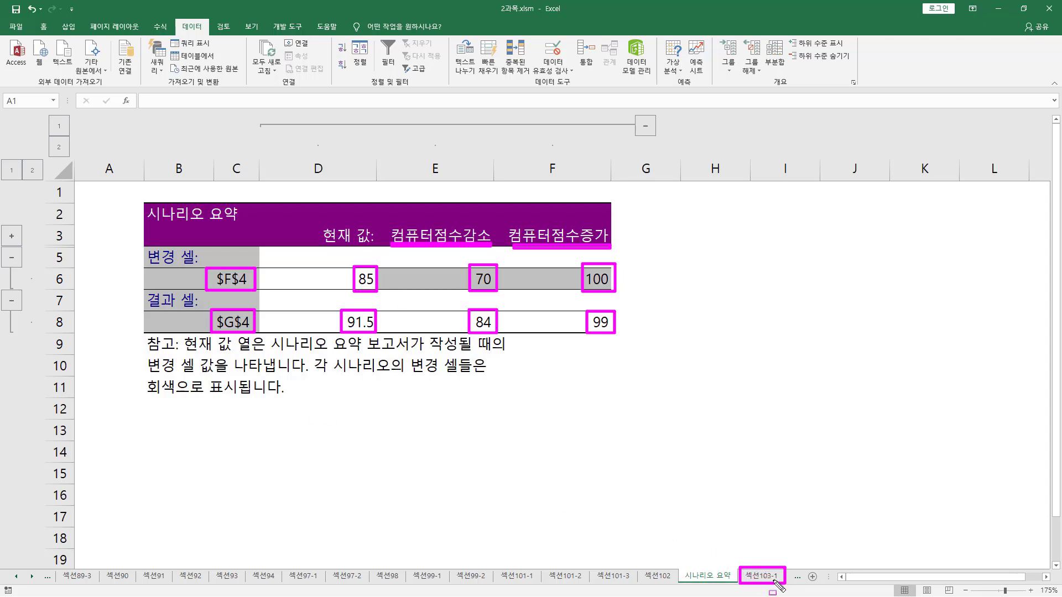
left_click_drag(759, 550, 759, 575)
mouse_move(683, 581)
left_mouse_down()
mouse_move(734, 581)
mouse_move(733, 567)
left_mouse_up()
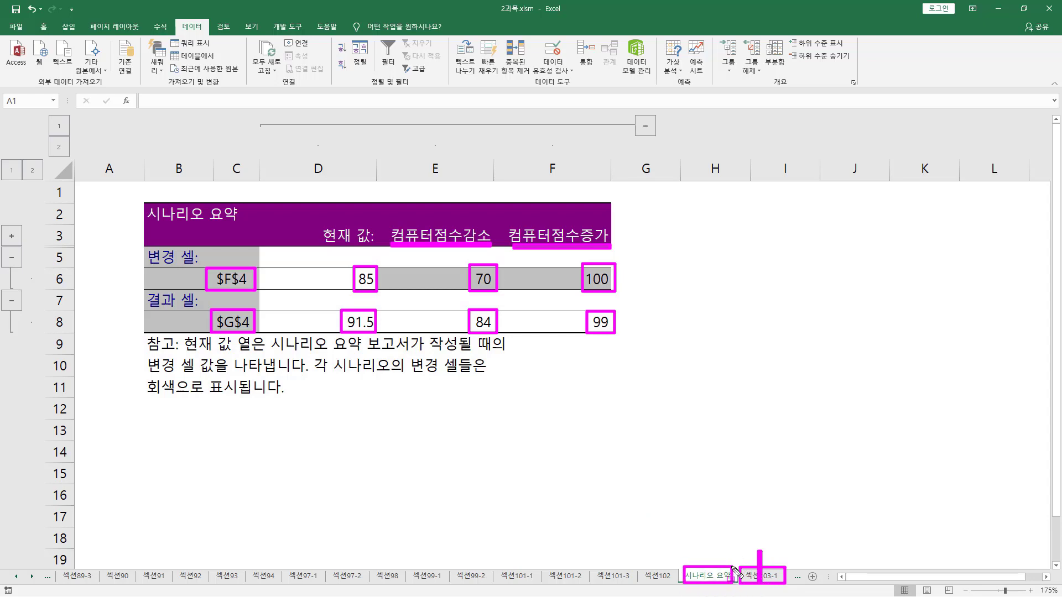